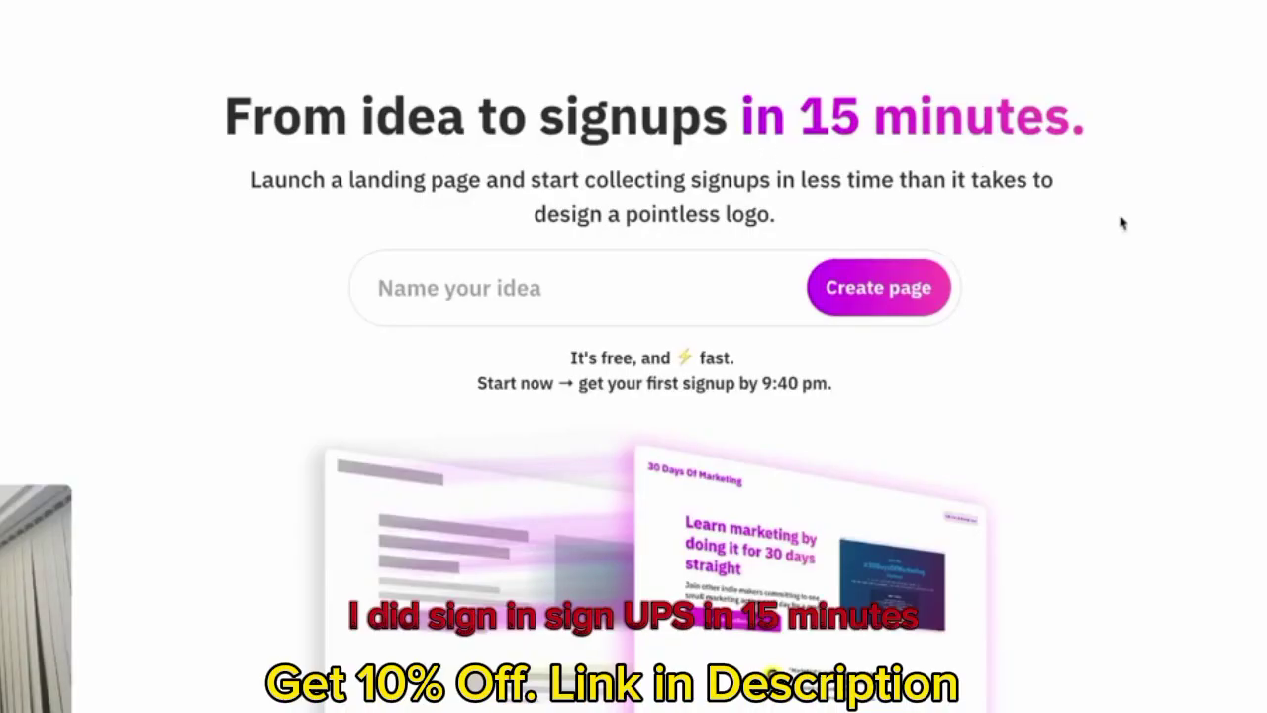
Look through the Yep.so homepage, a page's analytics with its session list, and the finished rent-a-space landing page
scroll(634, 356, "down", 5)
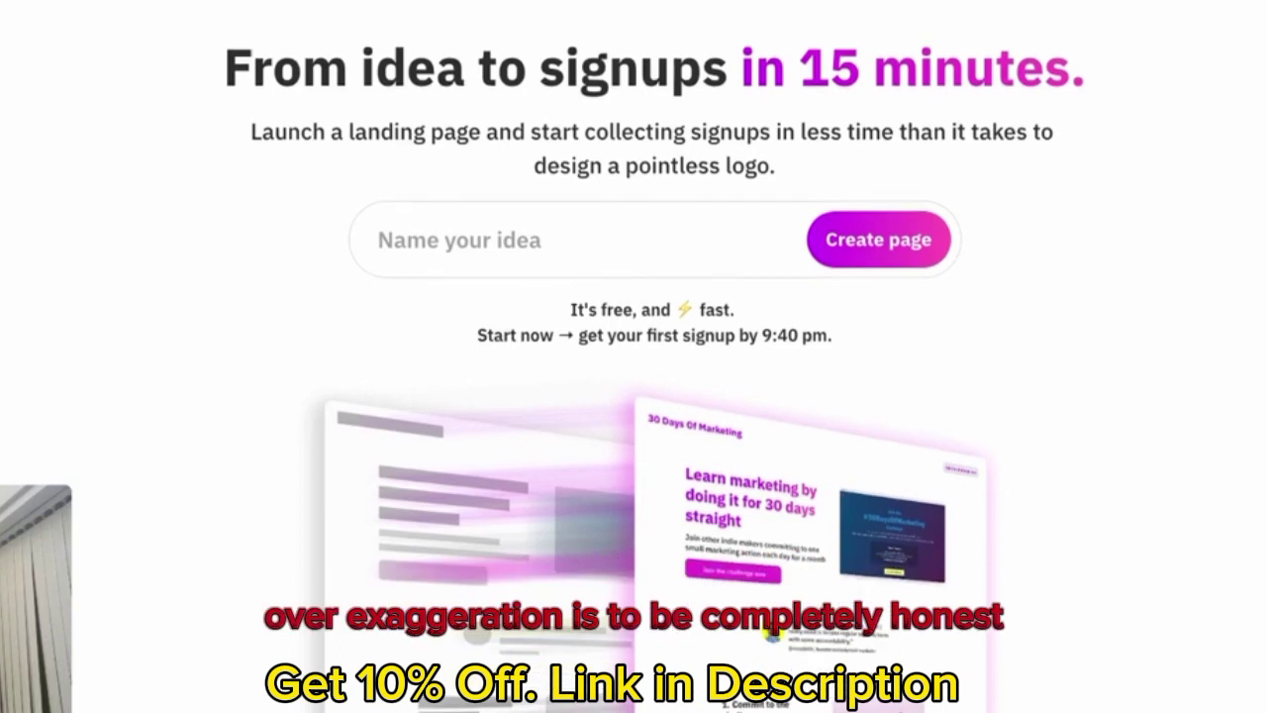
scroll(634, 357, "down", 3)
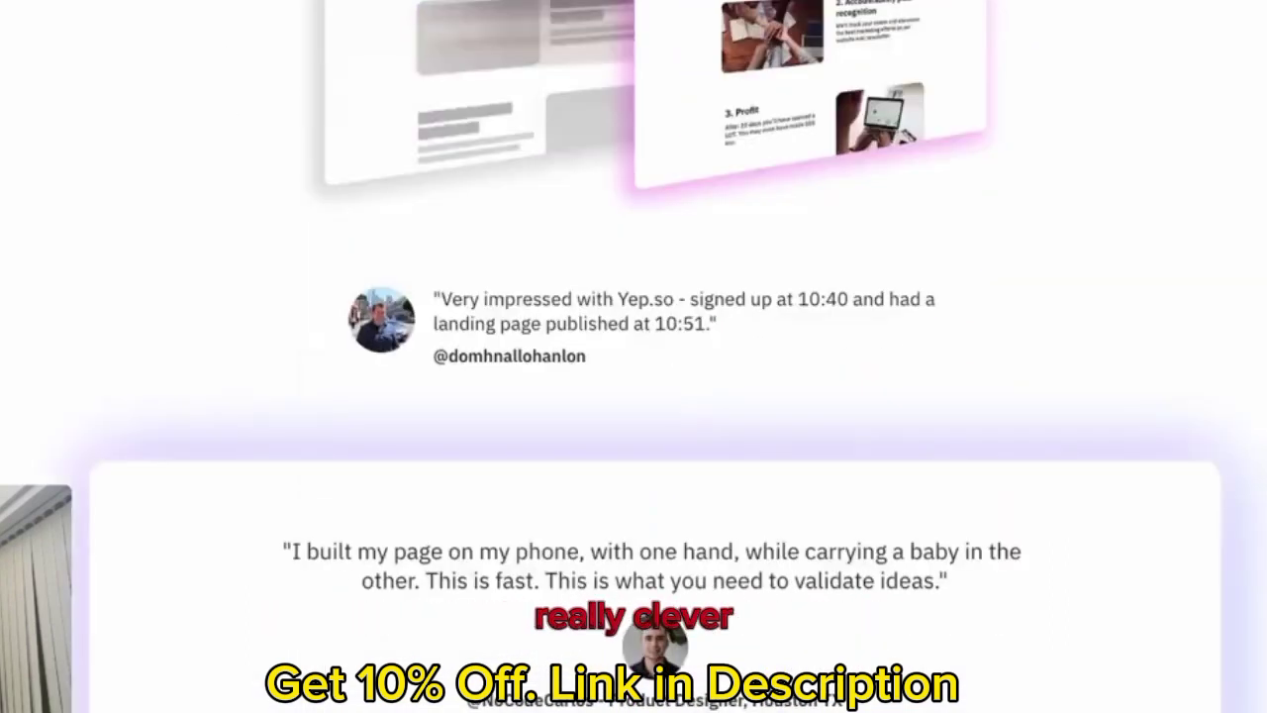
scroll(633, 356, "down", 5)
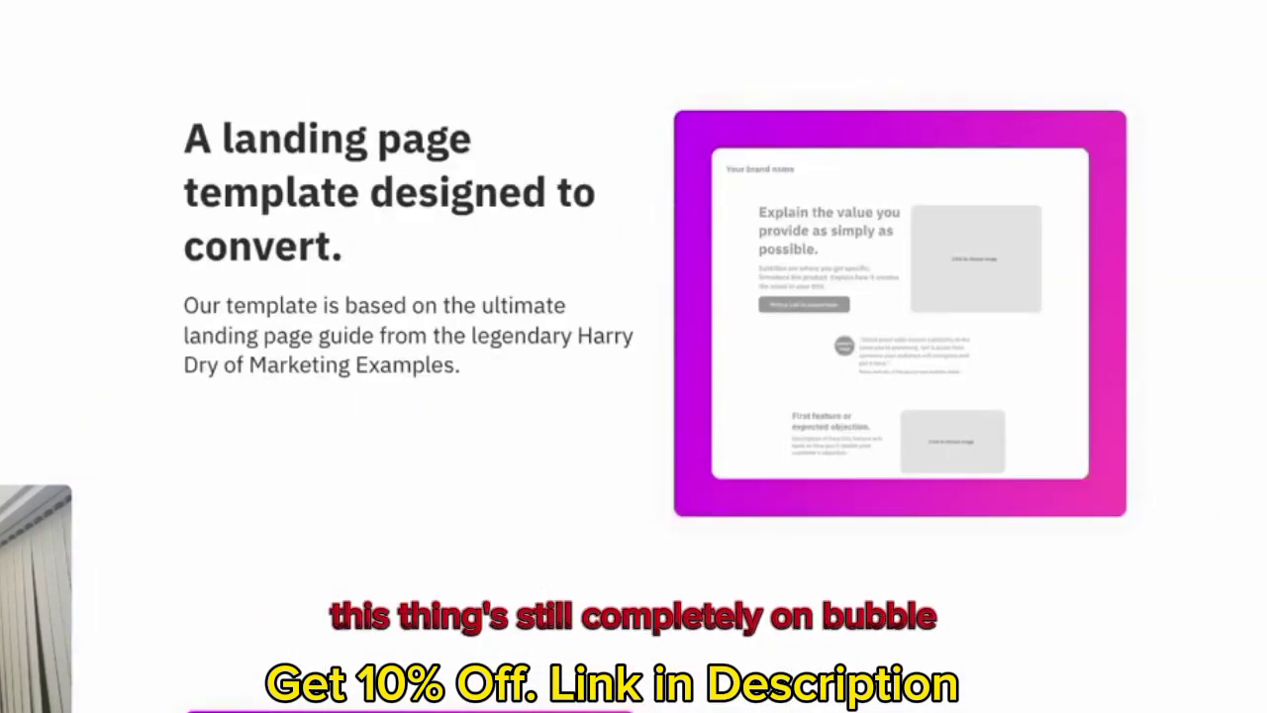
scroll(633, 356, "down", 5)
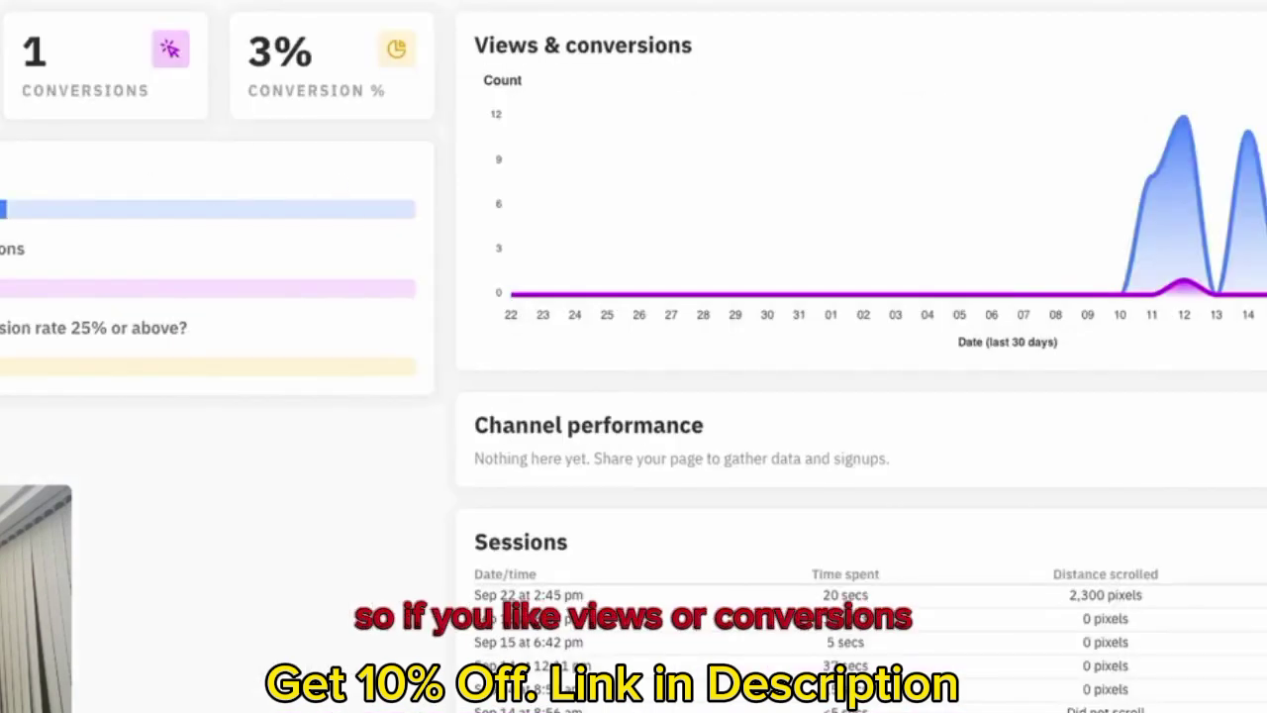
scroll(817, 486, "down", 2)
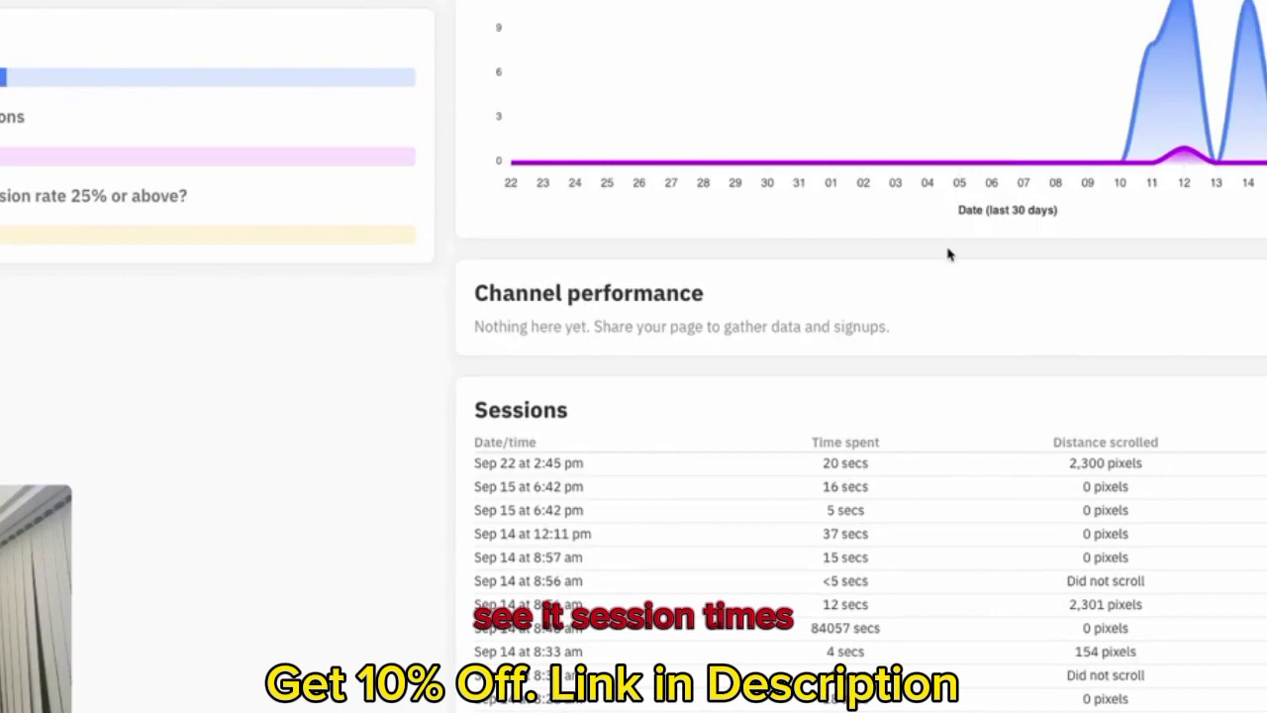
scroll(950, 255, "up", 2)
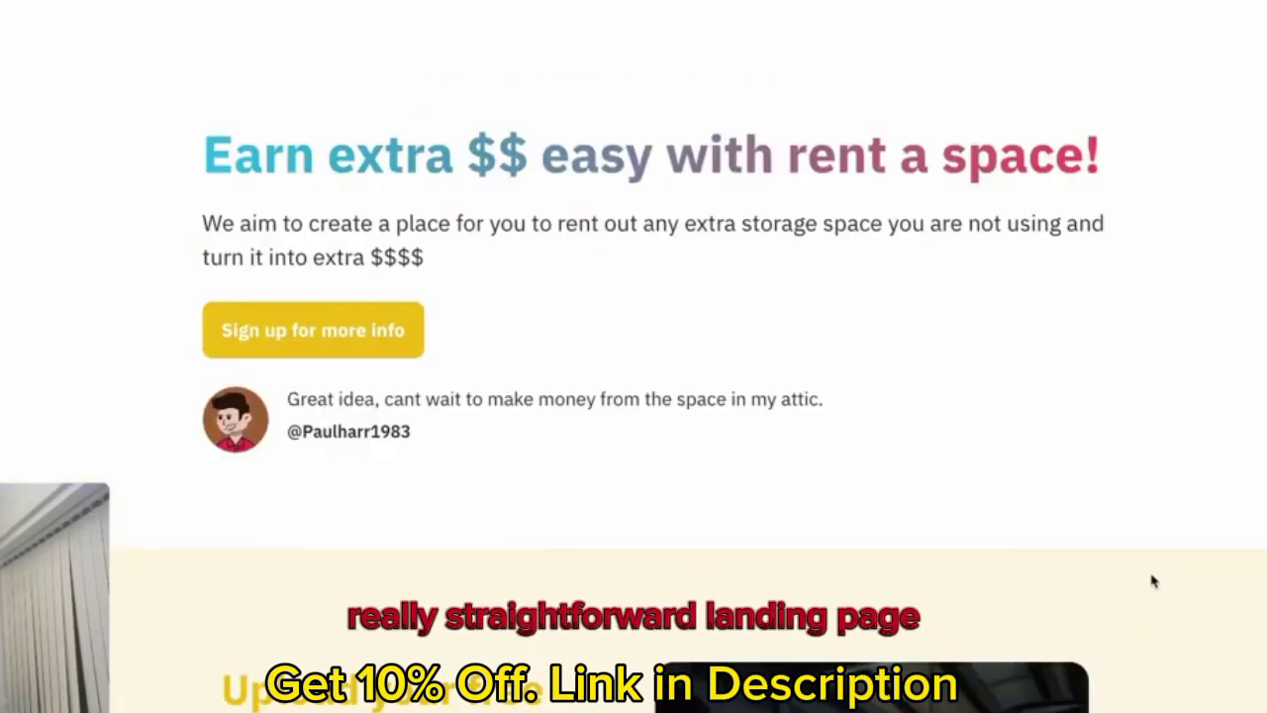
scroll(1154, 582, "down", 6)
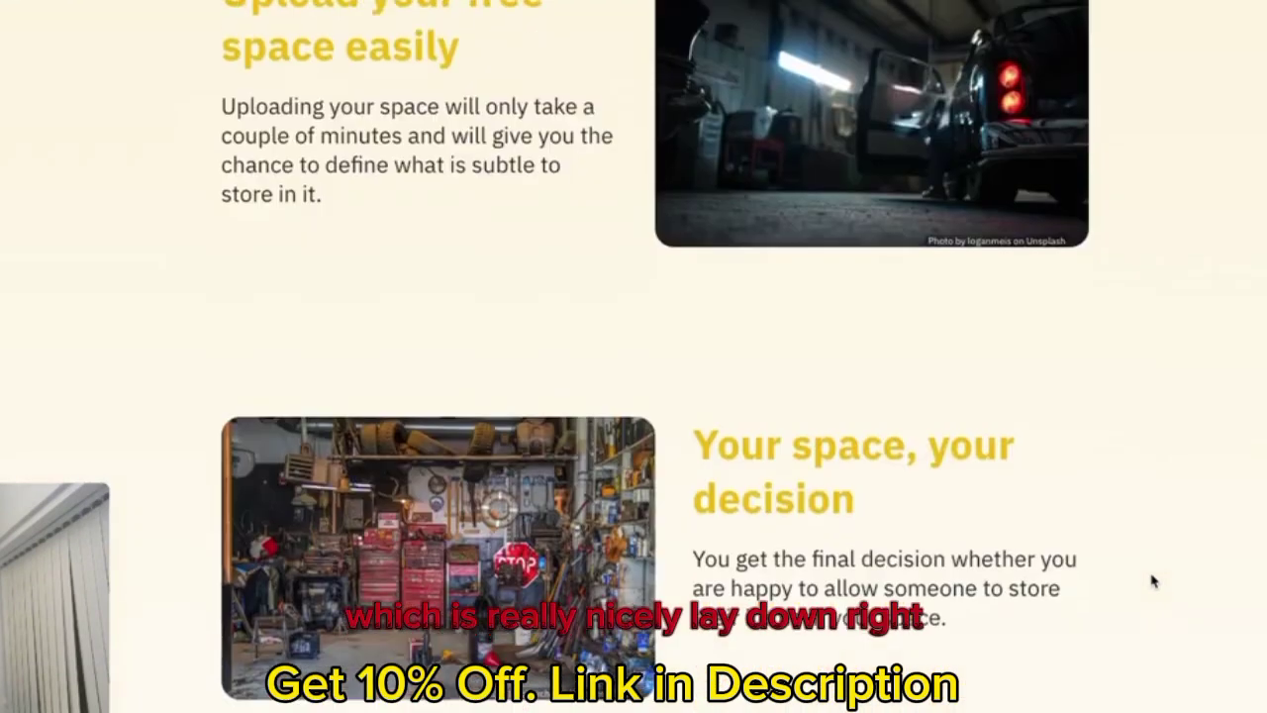
scroll(1154, 582, "up", 6)
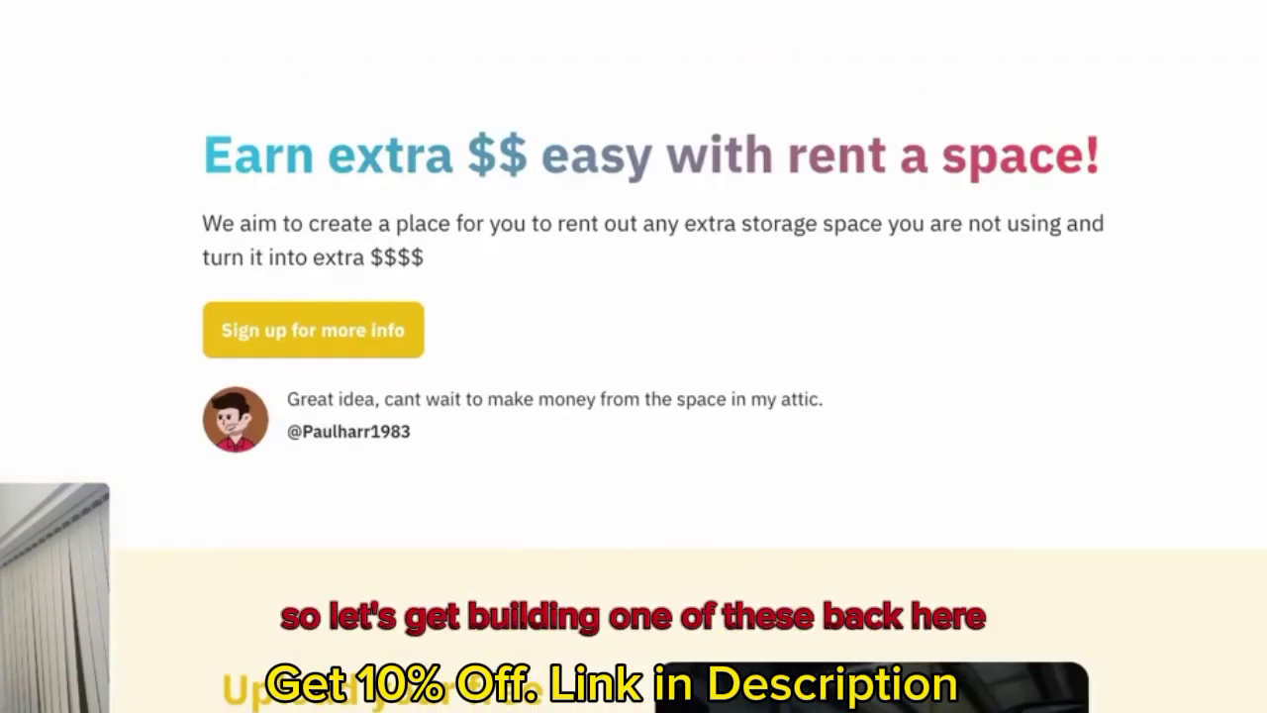
Create a new landing page named "NoCodeDevs" and continue past the welcome message into the page editor
left_click(702, 203)
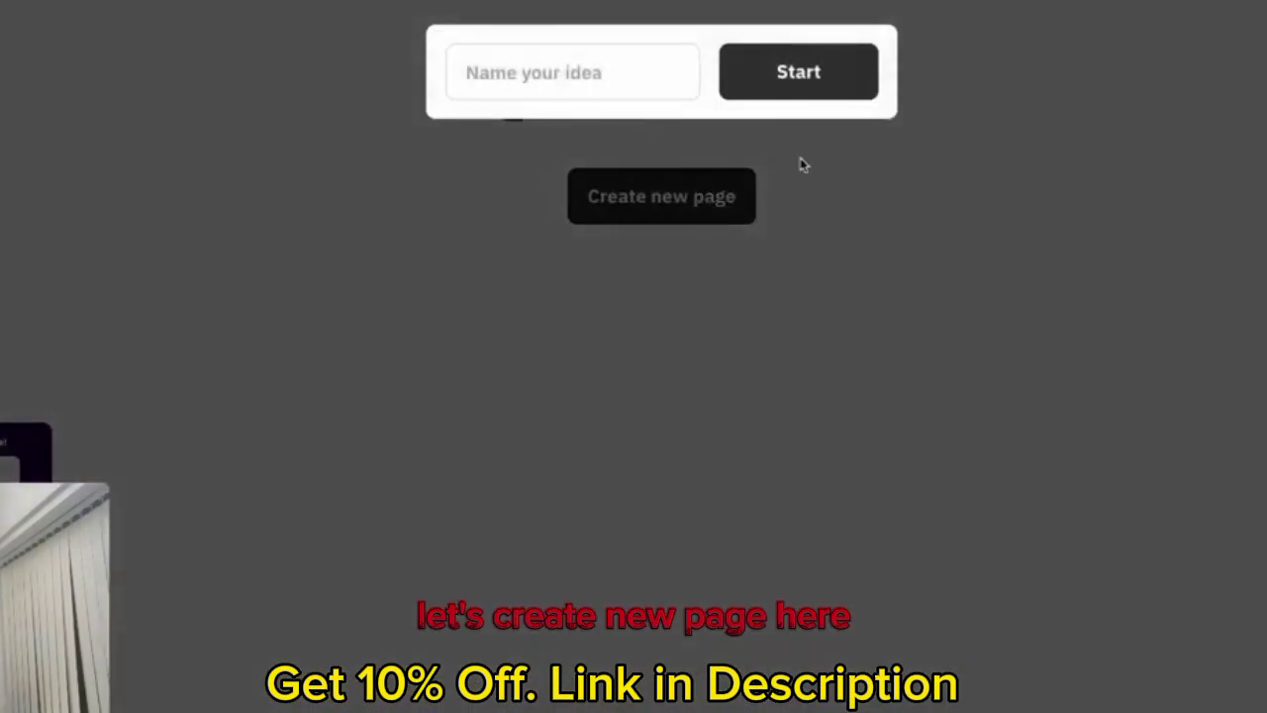
left_click(560, 72)
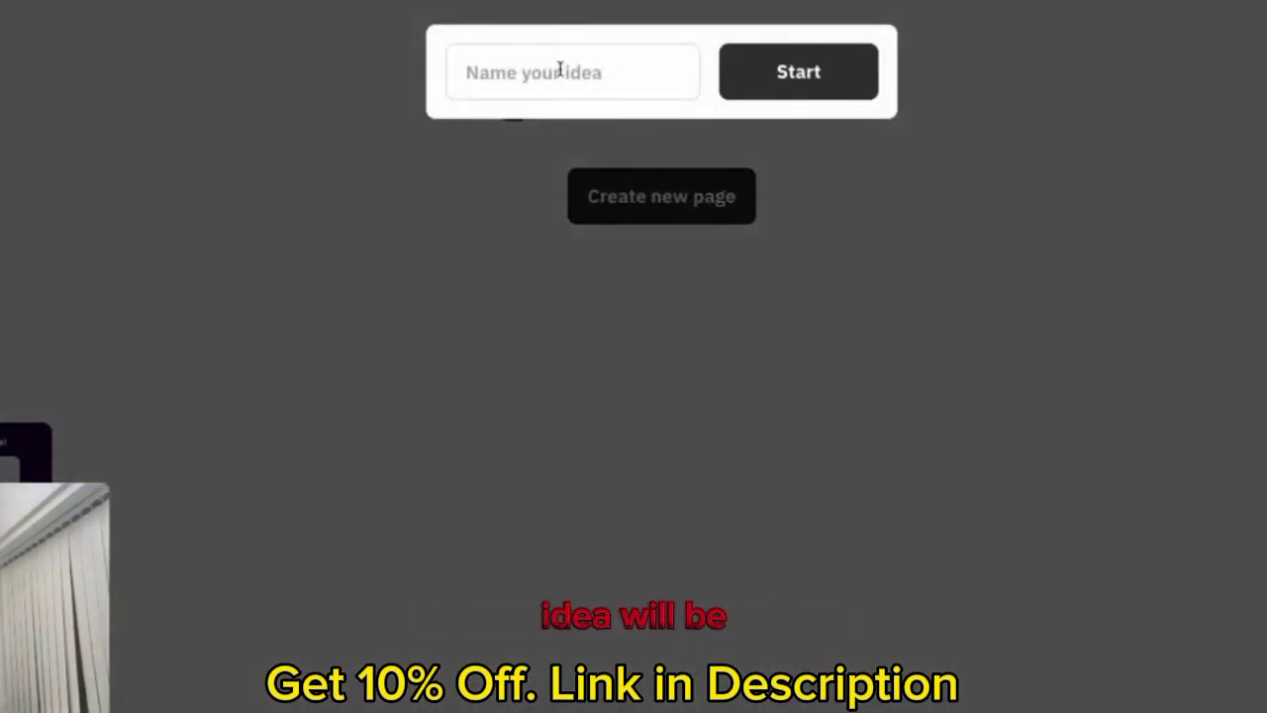
type("NC")
type("oCodeDevs")
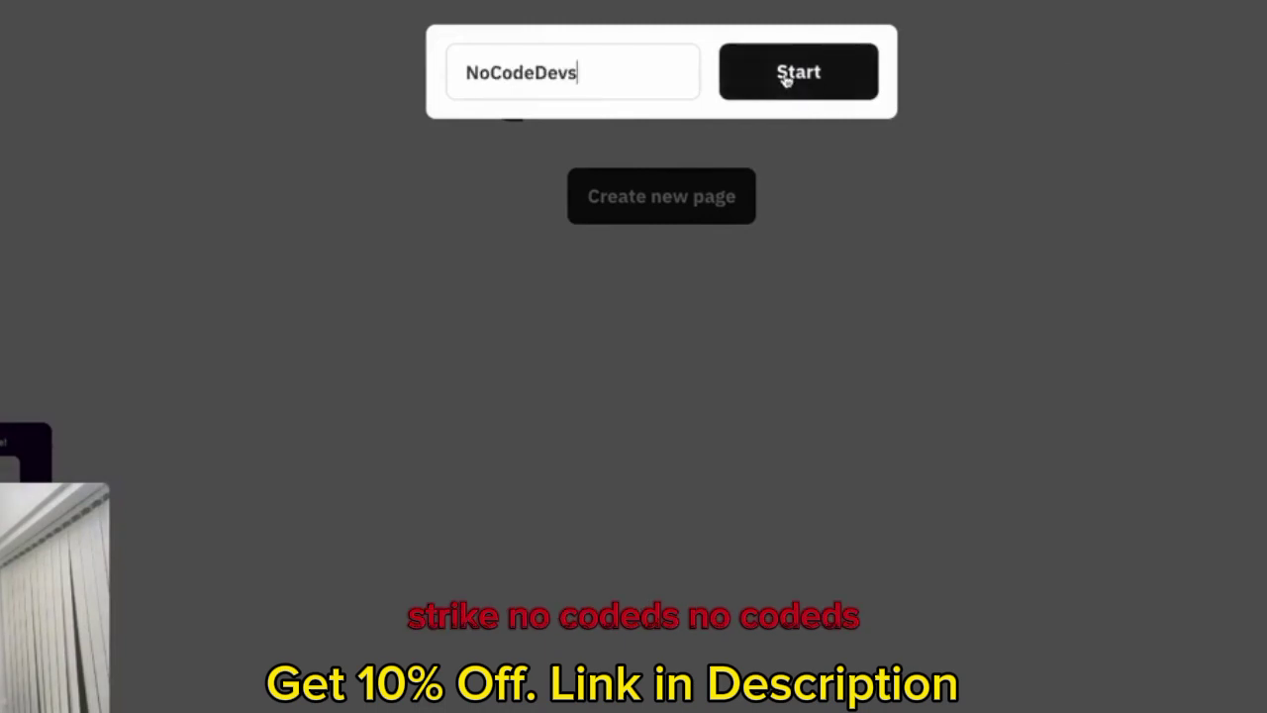
left_click(786, 77)
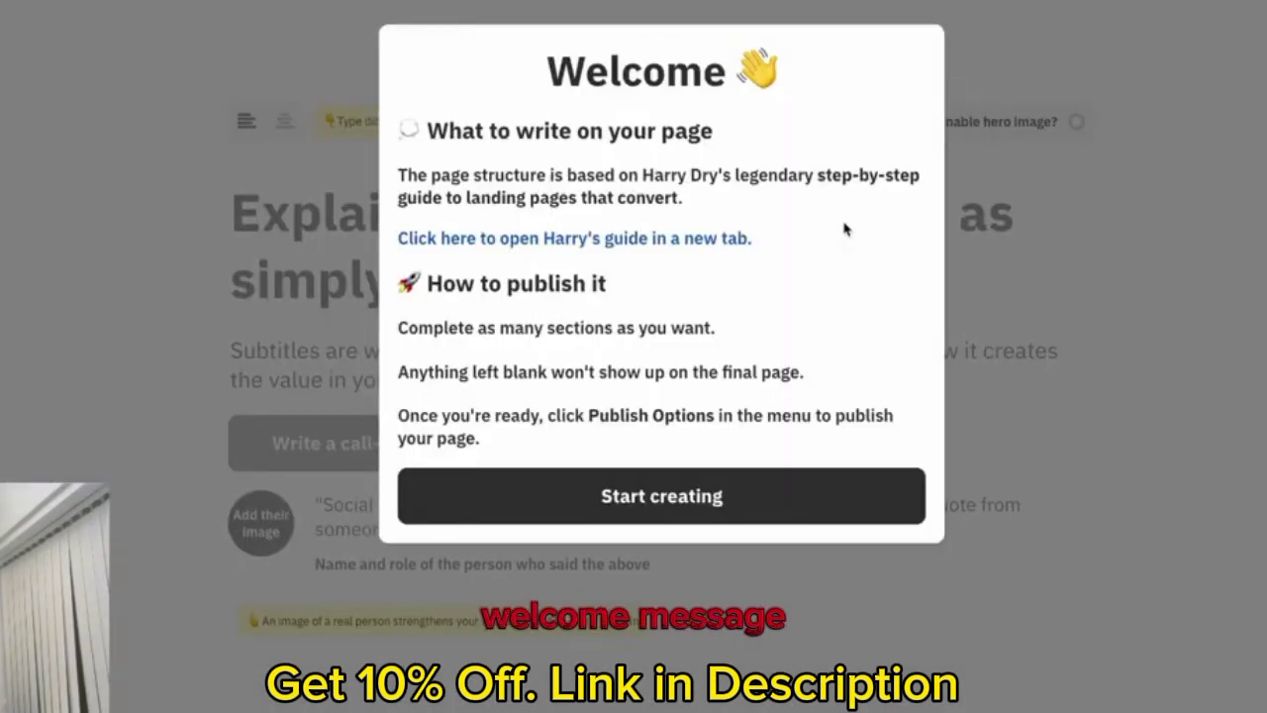
left_click(811, 500)
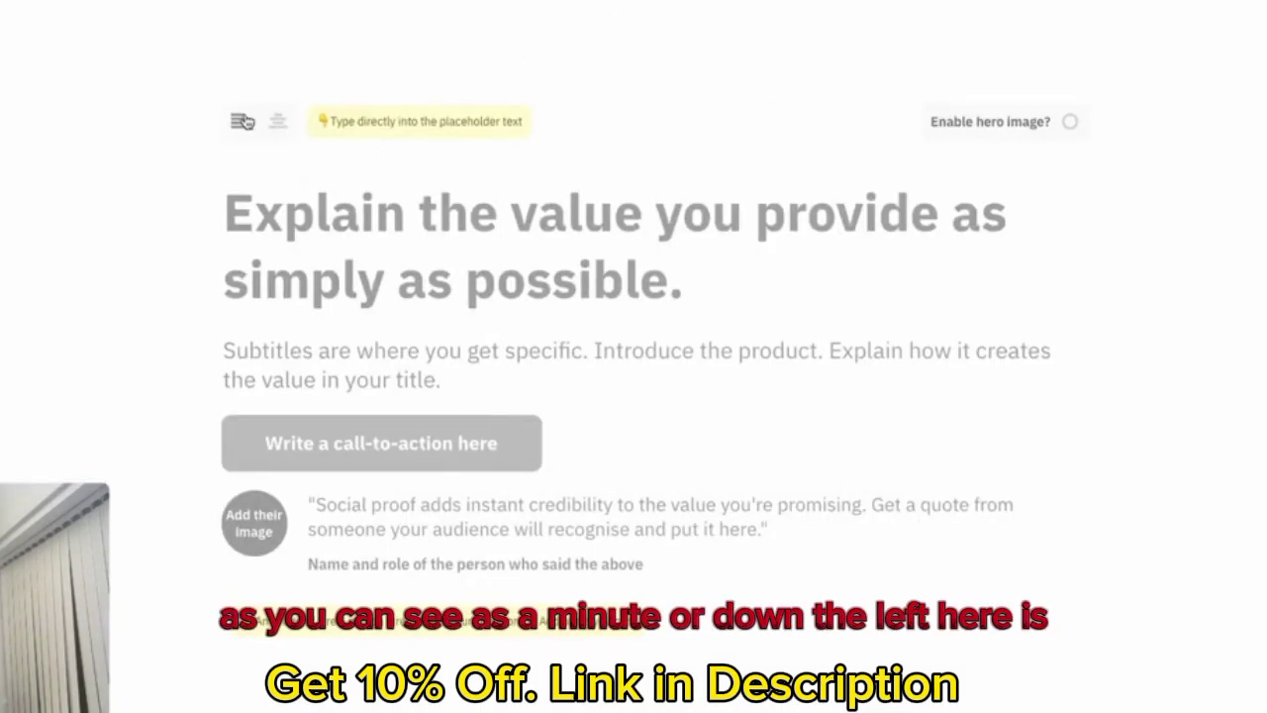
Enable the hero image beside the left-aligned text and choose the photo of the tall wedge-shaped building for it
left_click(278, 122)
left_click(240, 121)
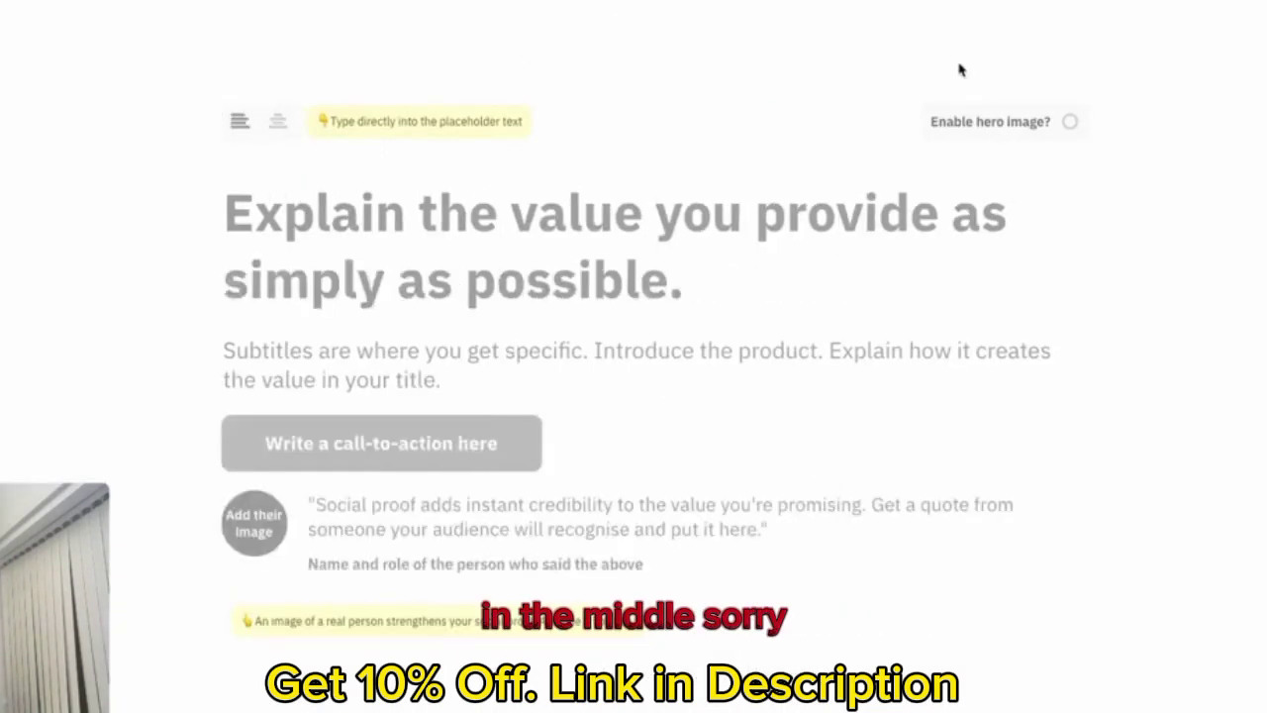
left_click(1076, 125)
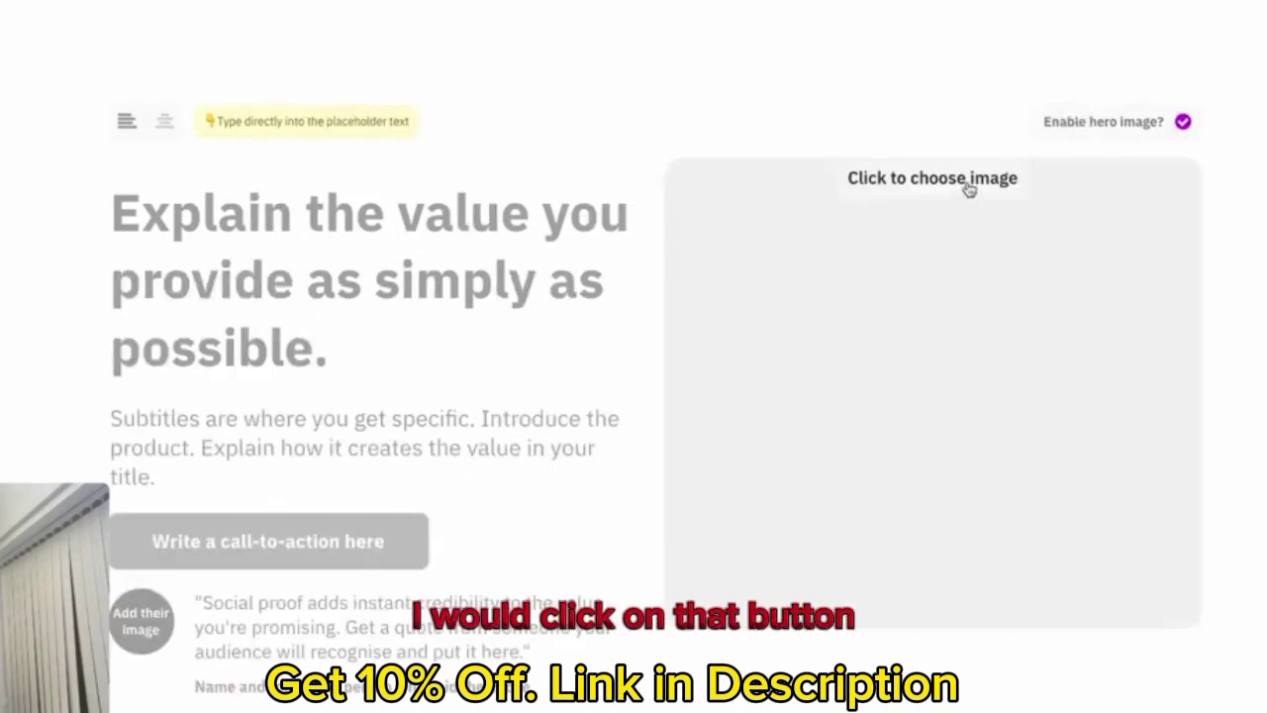
left_click(969, 188)
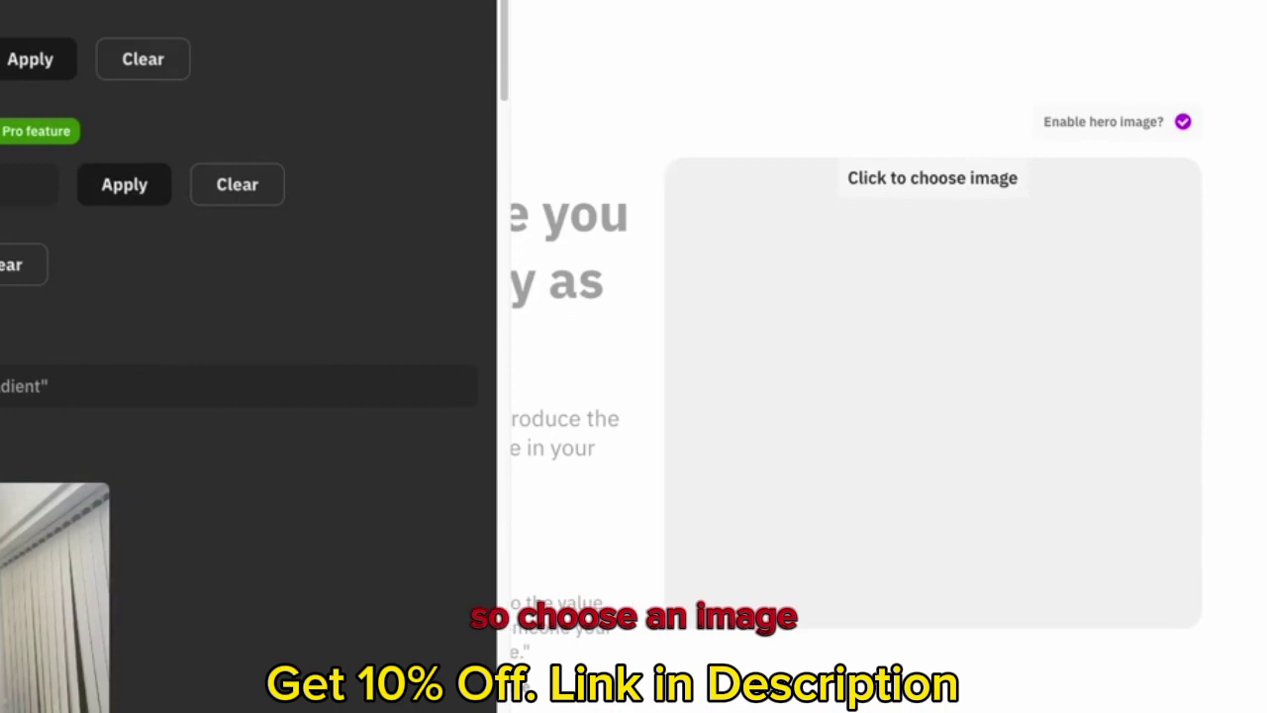
left_click(75, 68)
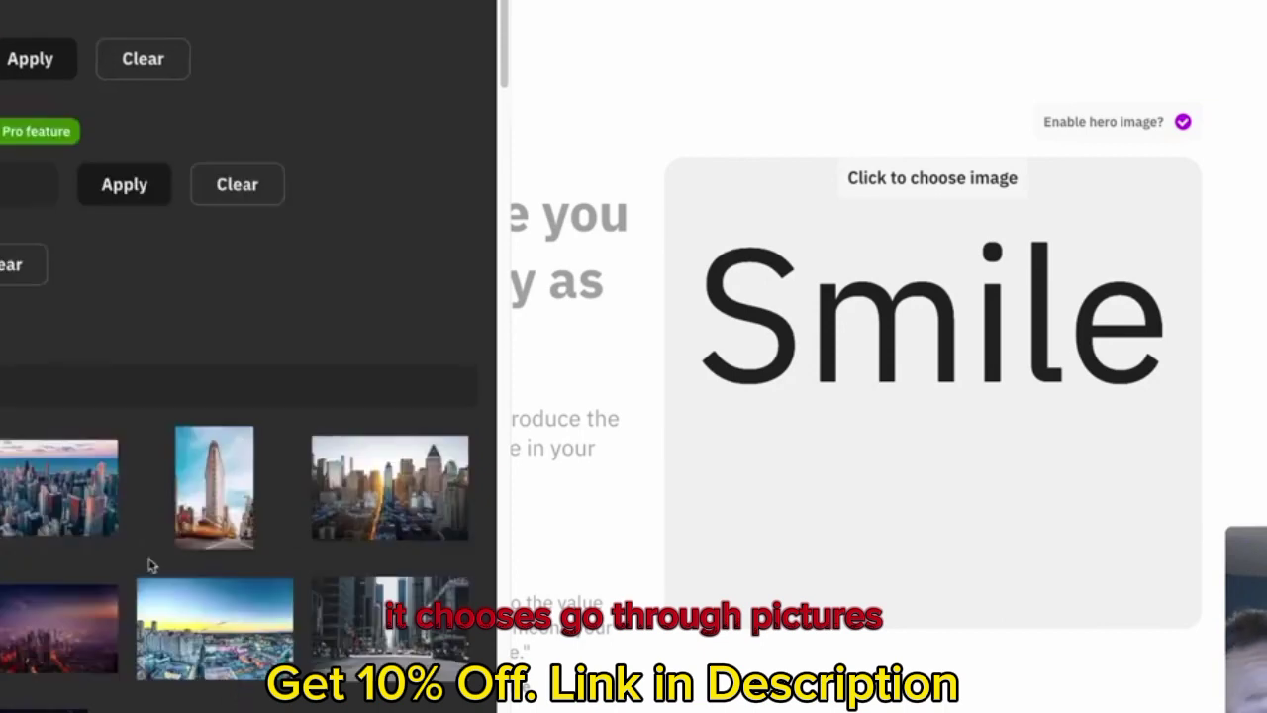
left_click(214, 486)
scroll(306, 447, "down", 1)
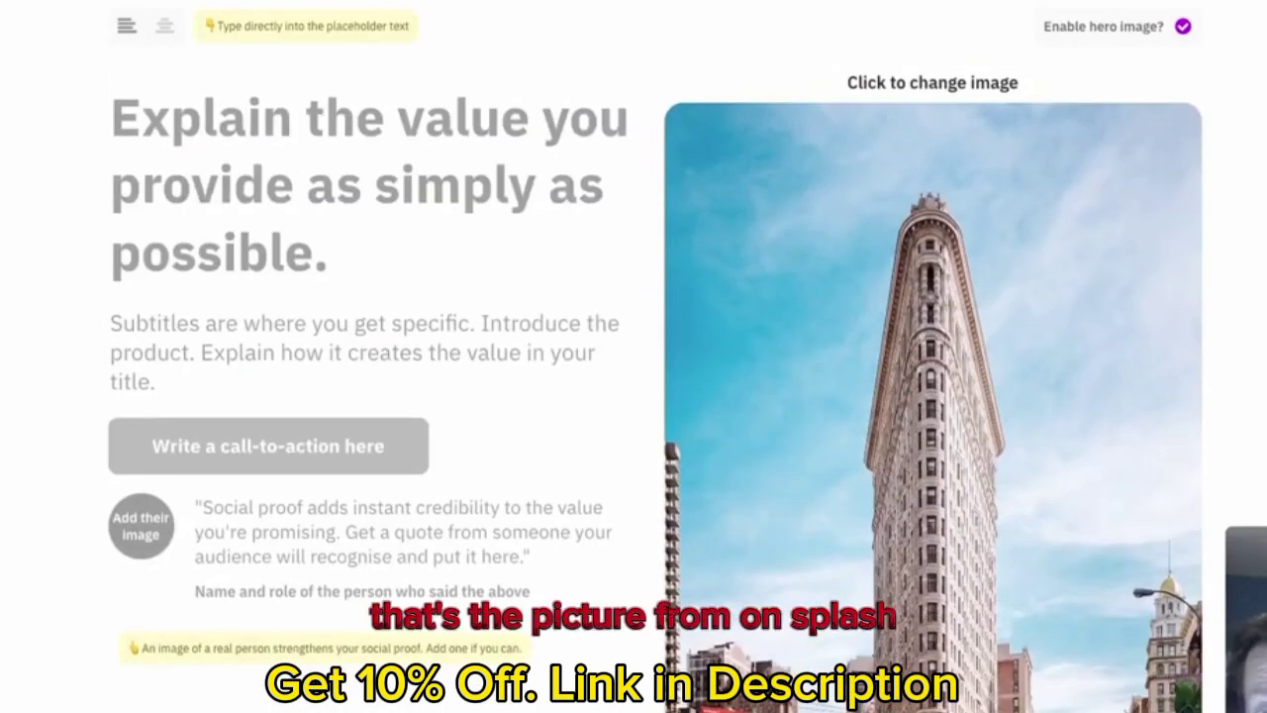
Search the stock photos for "code" and replace the hero image with the photo of code on a laptop
left_click(976, 85)
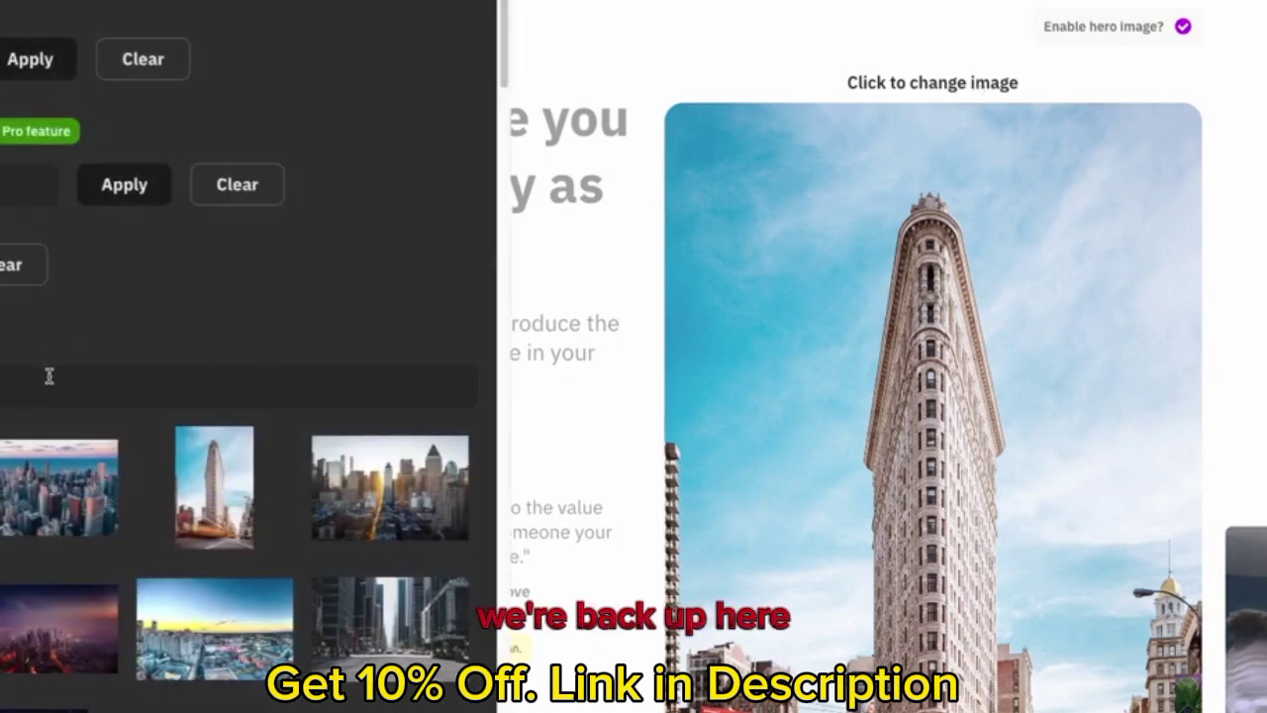
type("code")
left_click(390, 487)
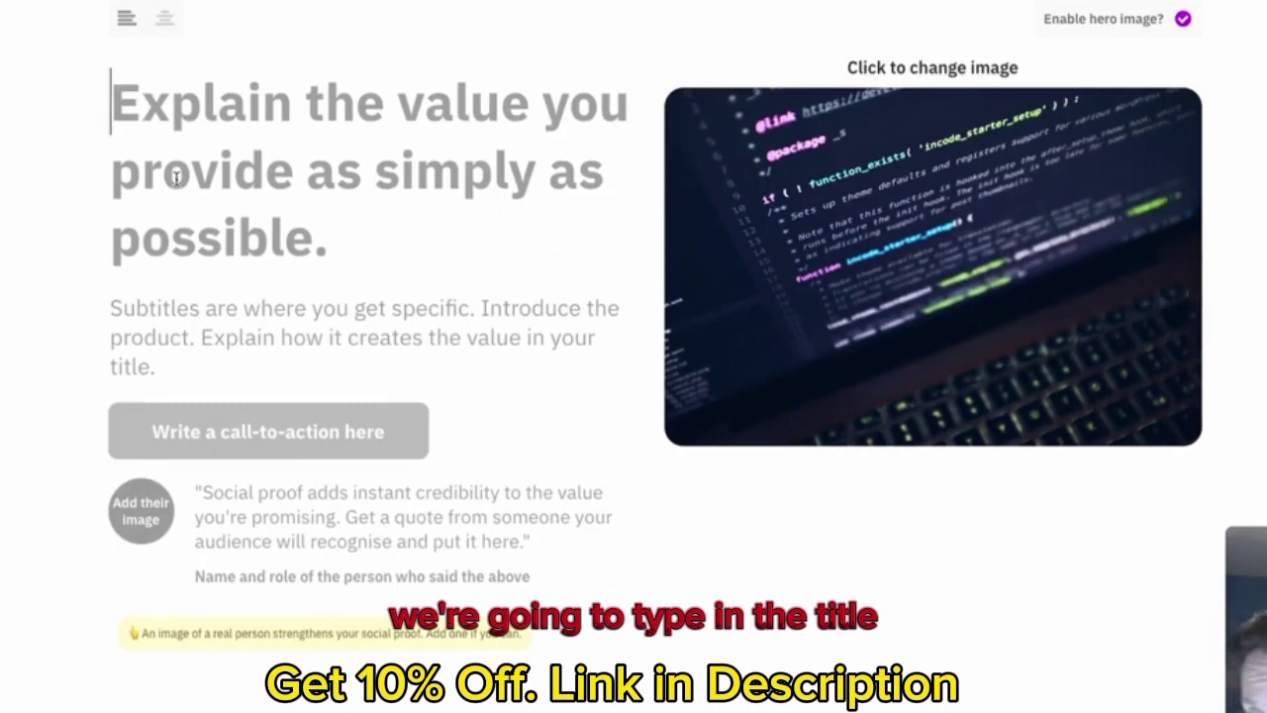
Set the page's main title to "NOCode is Awesome"
type("NOCode is Aewe")
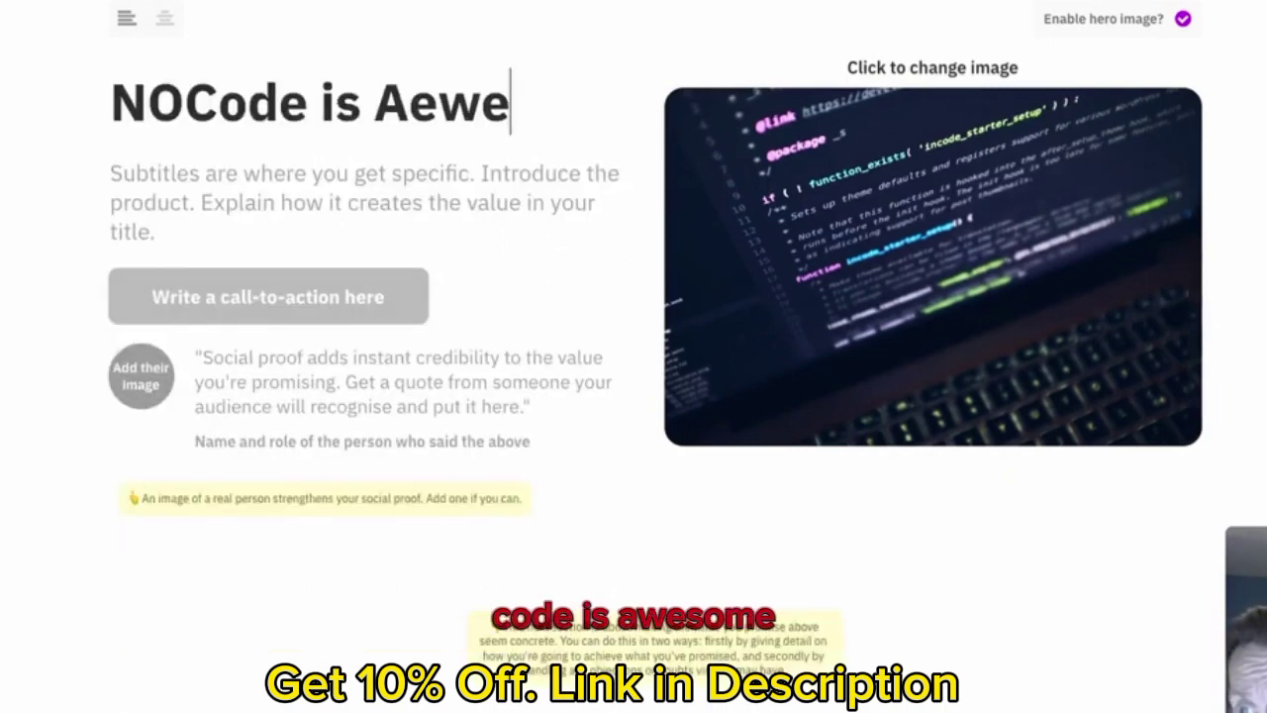
key("BackSpace")
key("BackSpace")
key("BackSpace")
type("wesome")
Read the editor's title and subtitle writing tips with their example combinations, and close them
left_click(248, 203)
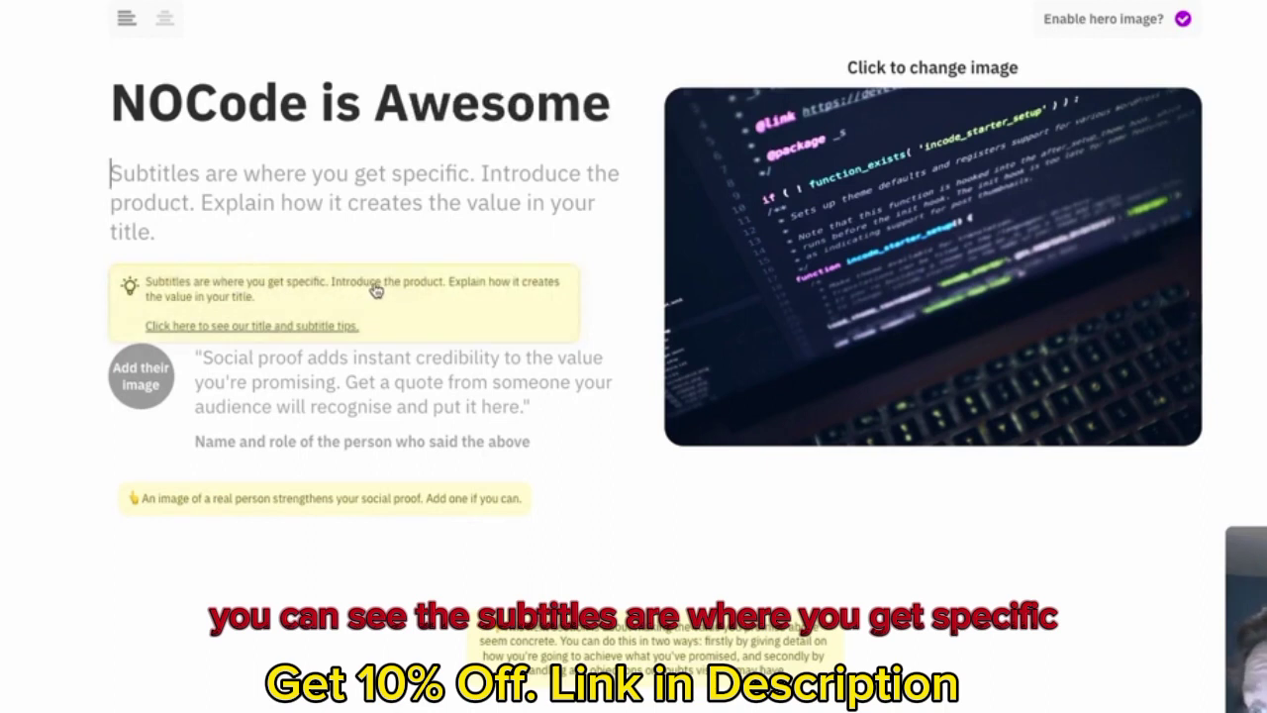
left_click(266, 329)
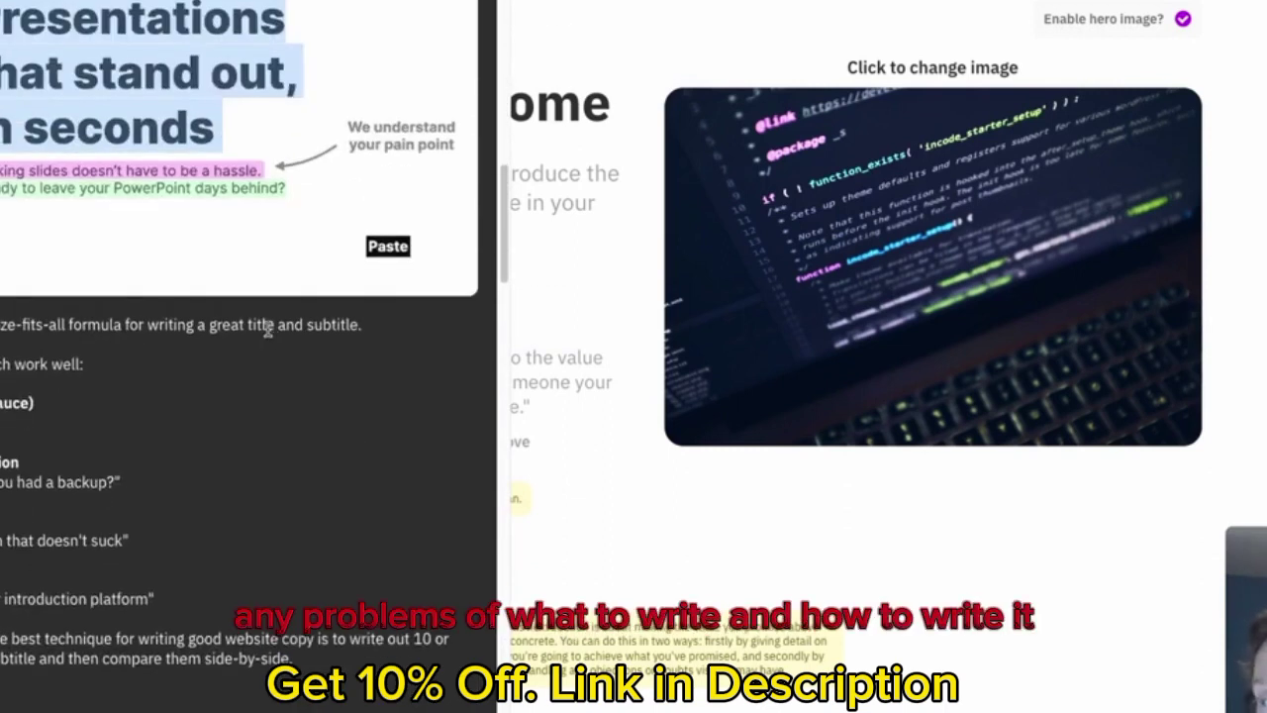
scroll(617, 377, "down", 3)
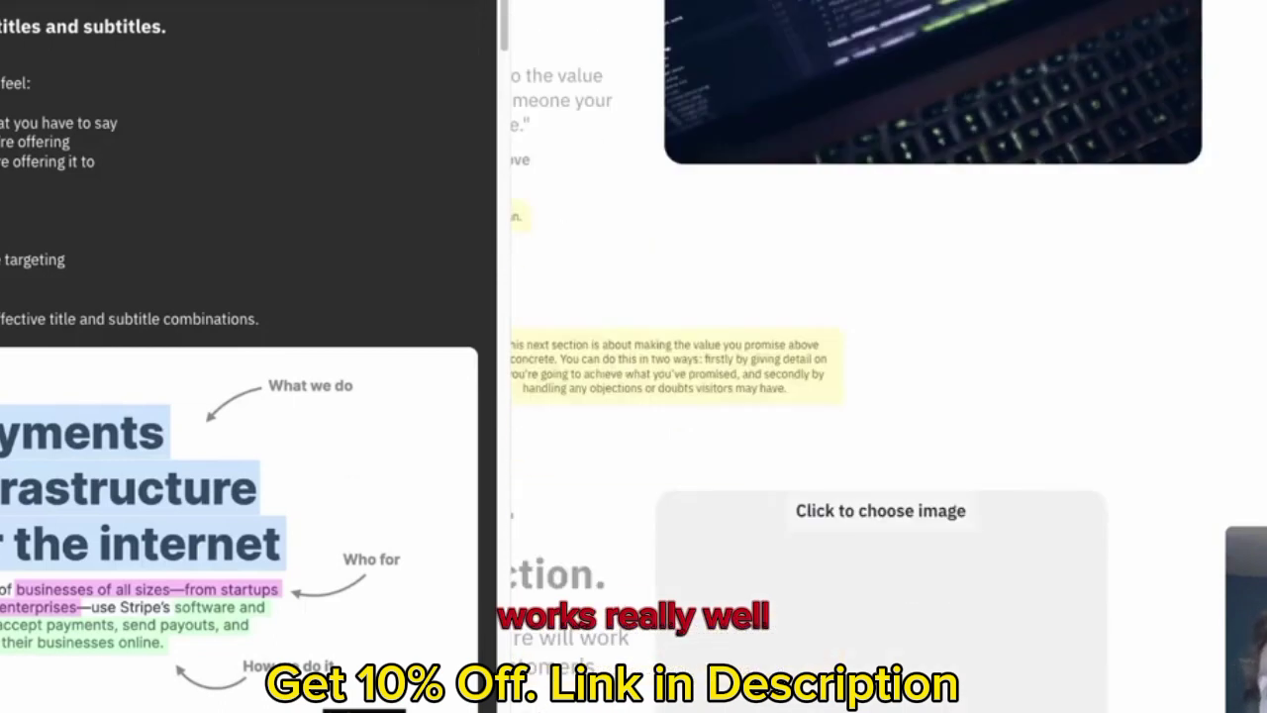
key("Escape")
scroll(170, 303, "up", 4)
left_click(170, 303)
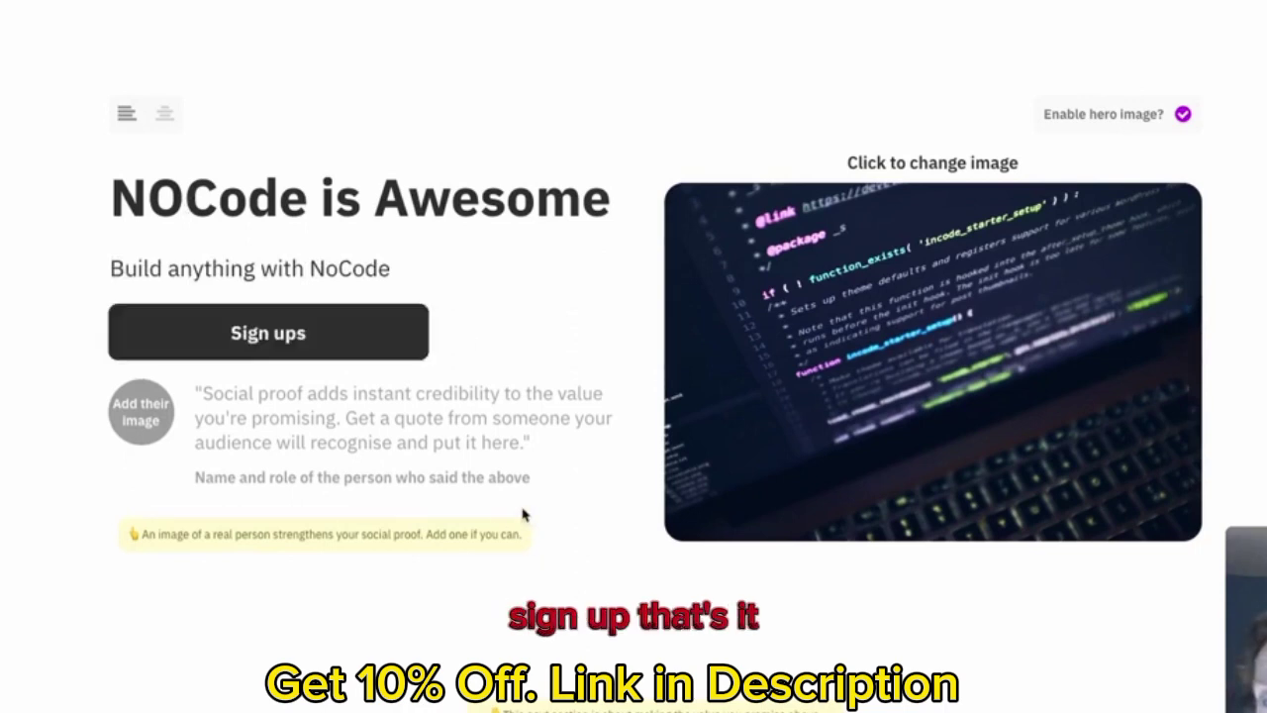
left_click(145, 419)
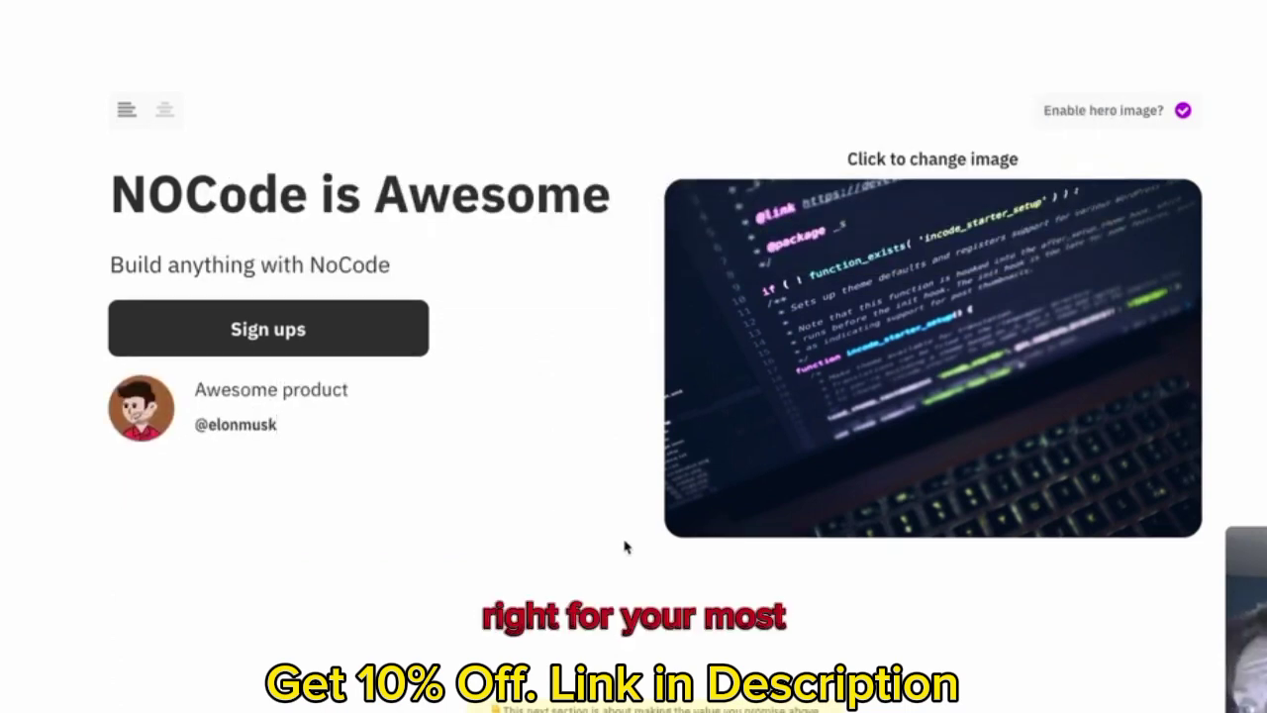
Examine the tip on making the promised value concrete and the empty feature sections below it
scroll(945, 573, "down", 4)
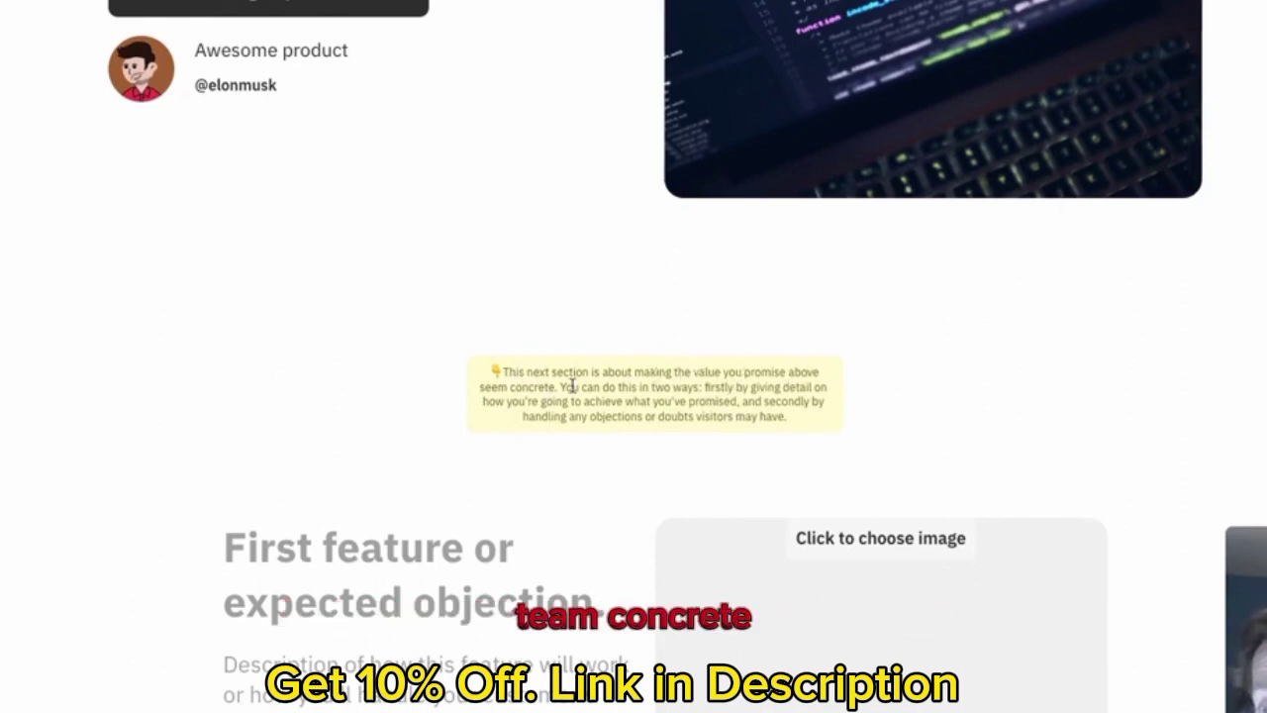
scroll(753, 406, "down", 1)
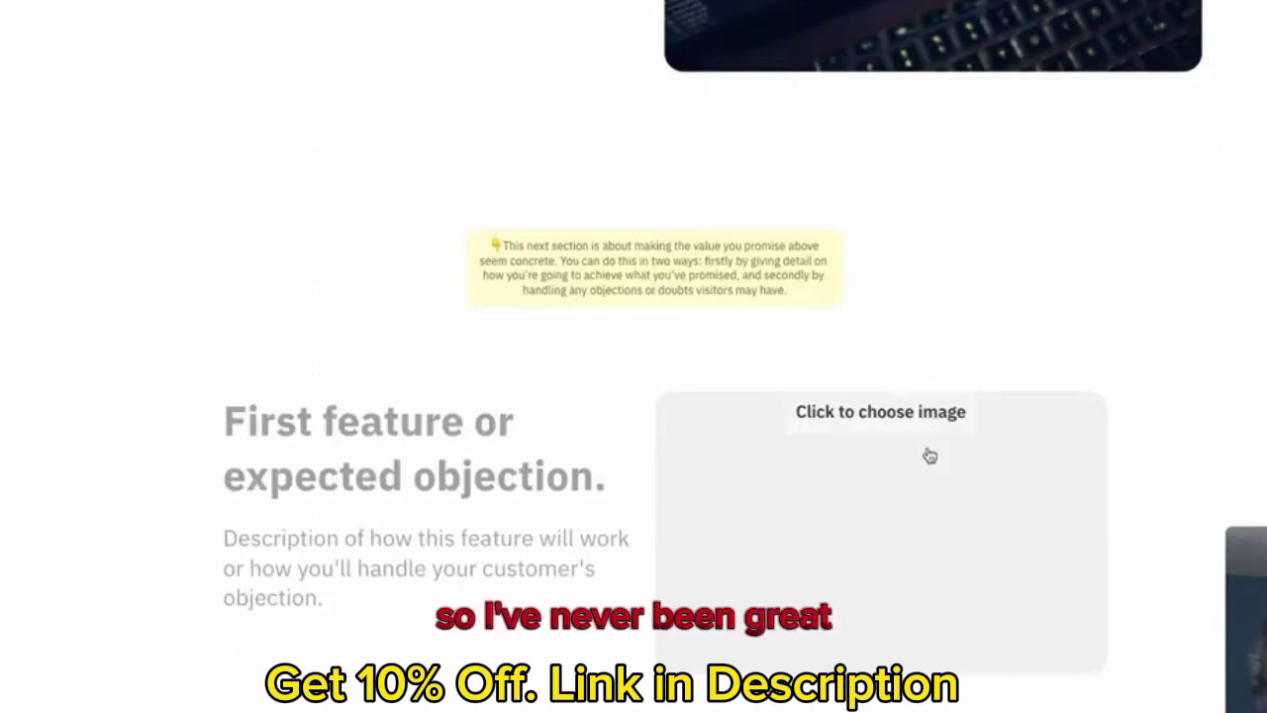
scroll(928, 454, "up", 2)
scroll(790, 399, "down", 1)
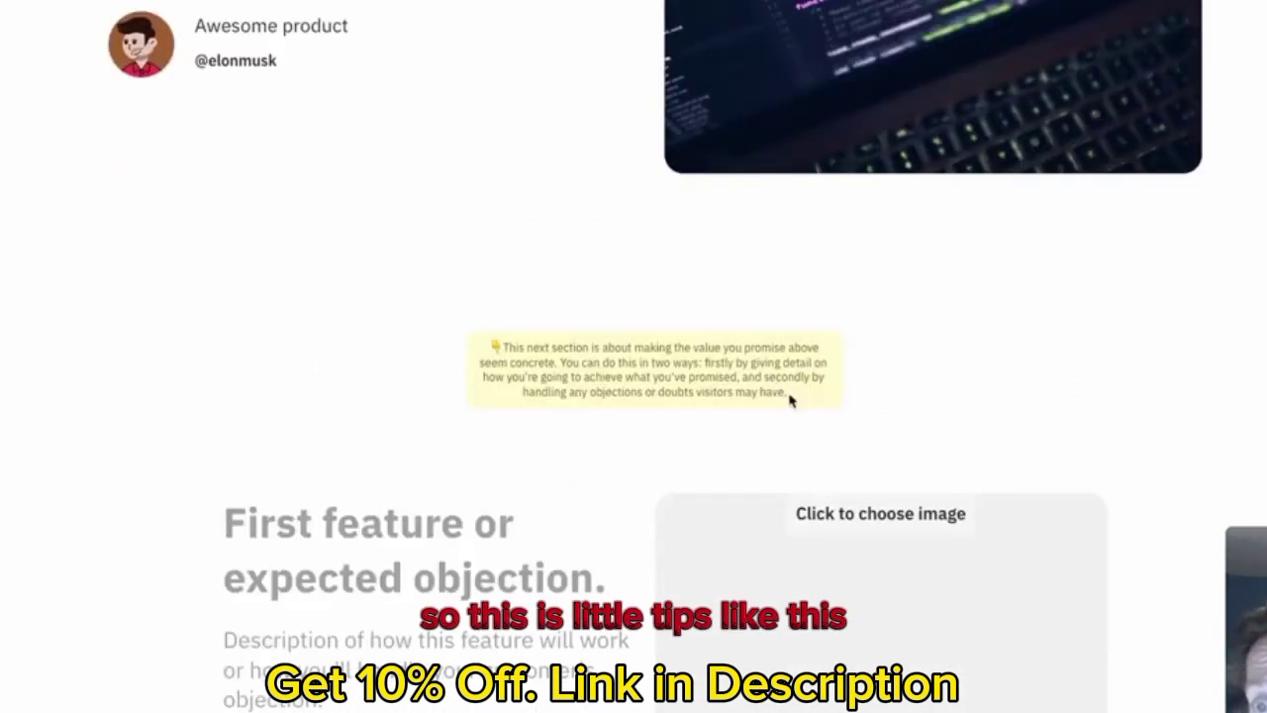
scroll(1073, 423, "down", 7)
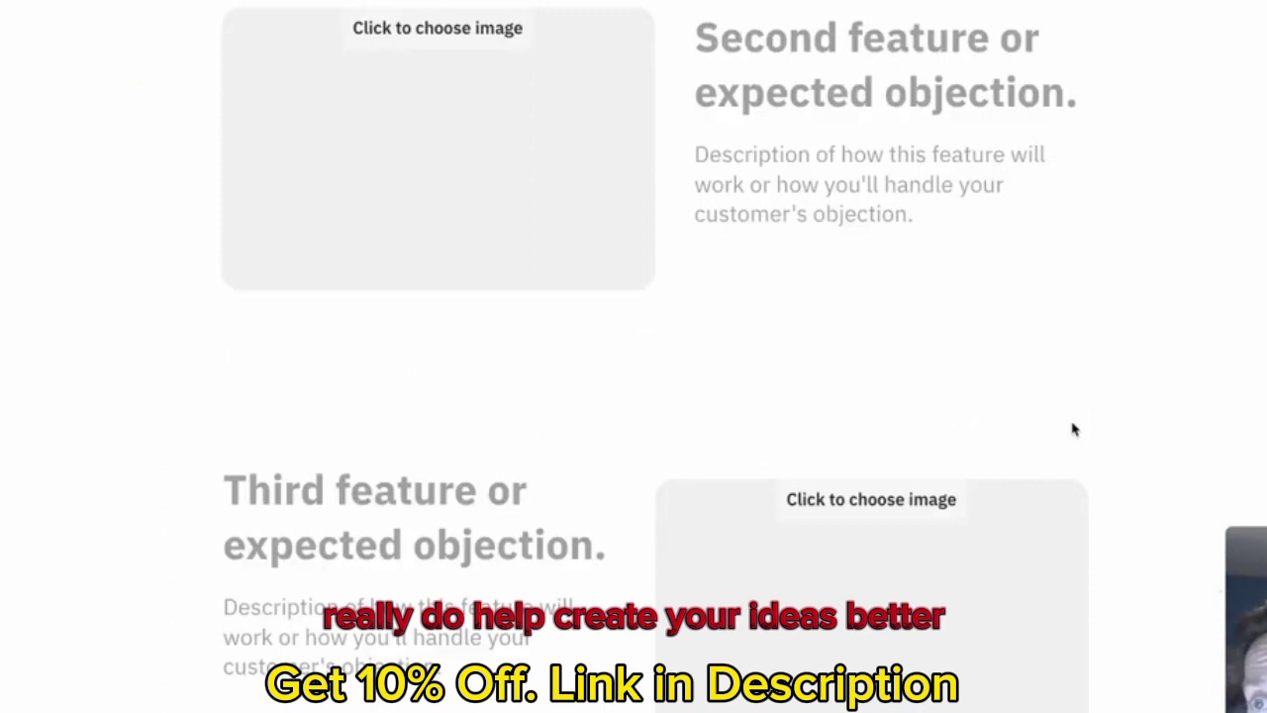
scroll(1073, 427, "up", 10)
Fill the first feature with "fijhiufhi", "freferfer" and a code photo, and the second with "erer", "rere" and a photo
scroll(1072, 427, "down", 5)
left_click(412, 330)
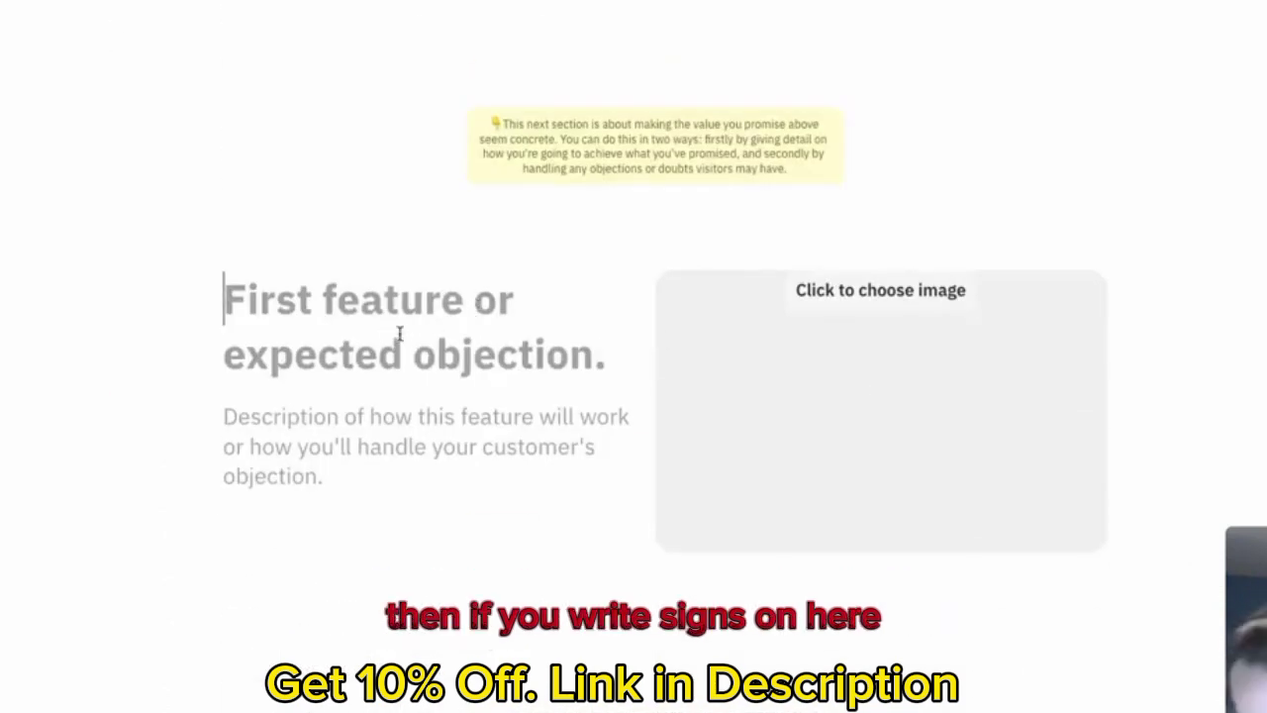
type("fijhiufhi")
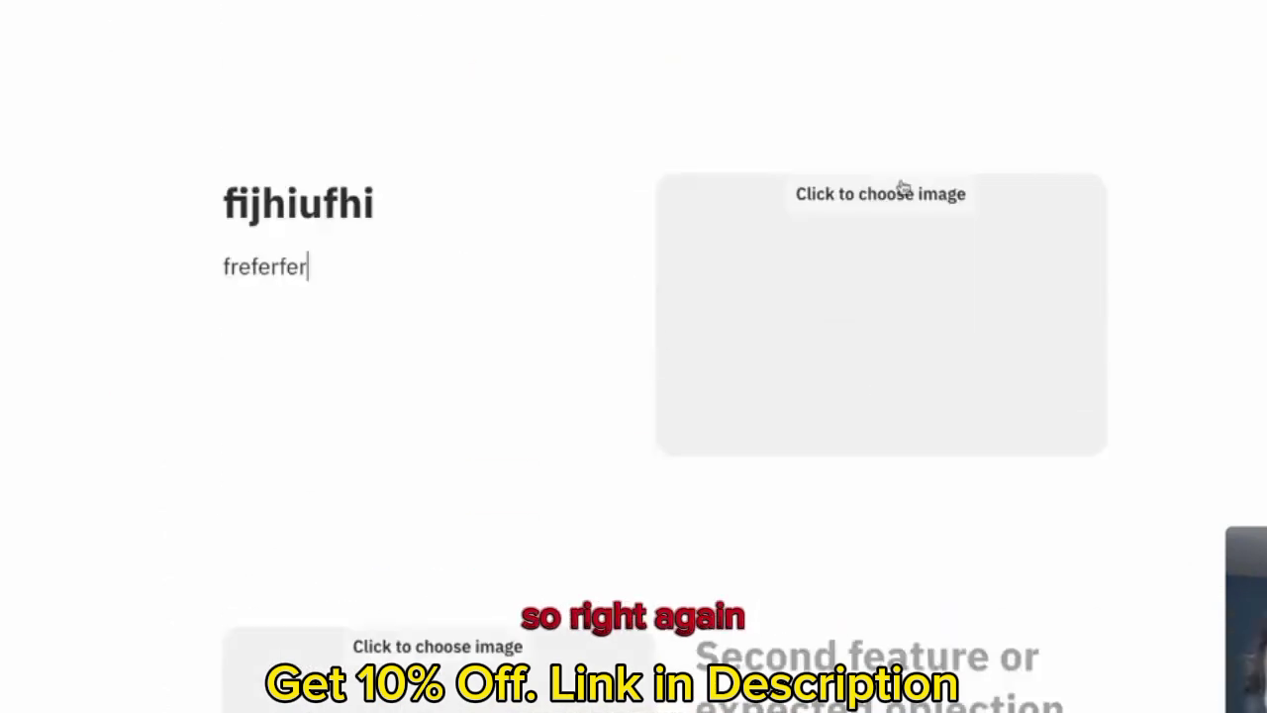
left_click(903, 190)
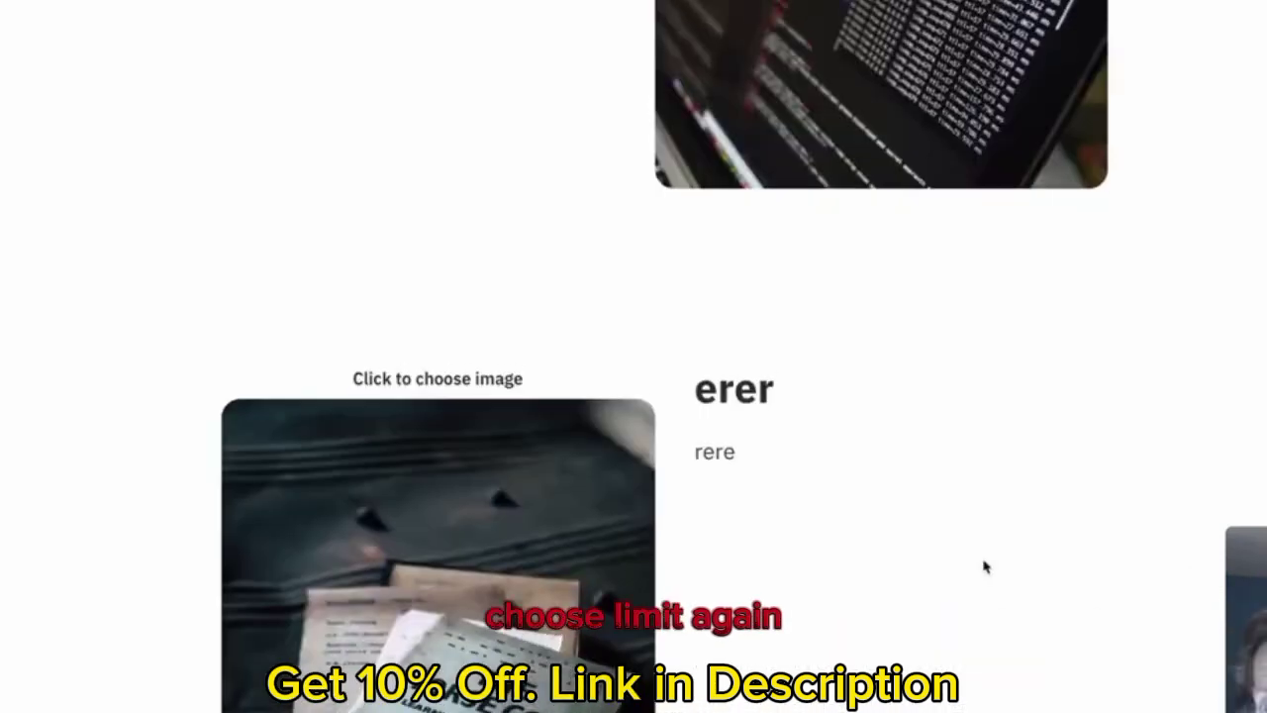
Add and save a frequently asked question reading "Why use nocode?" with the answer "Cheaper and faster"
scroll(985, 566, "down", 10)
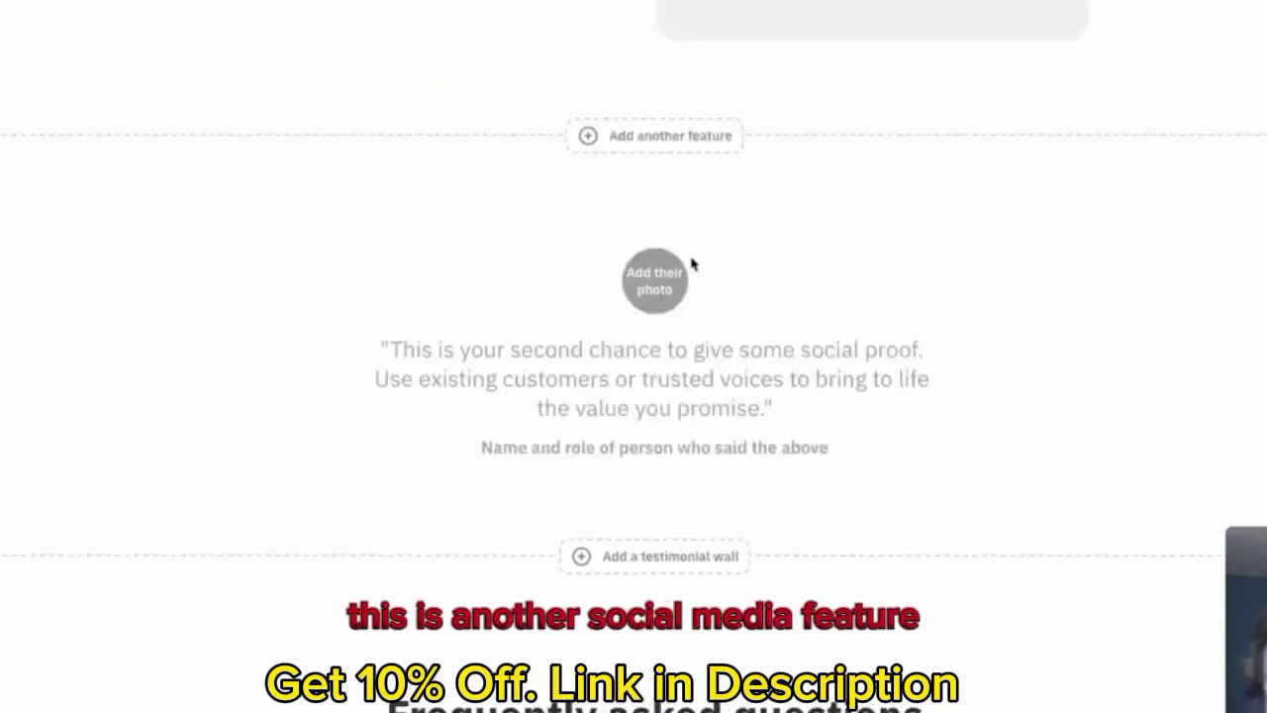
scroll(805, 436, "down", 6)
left_click(495, 249)
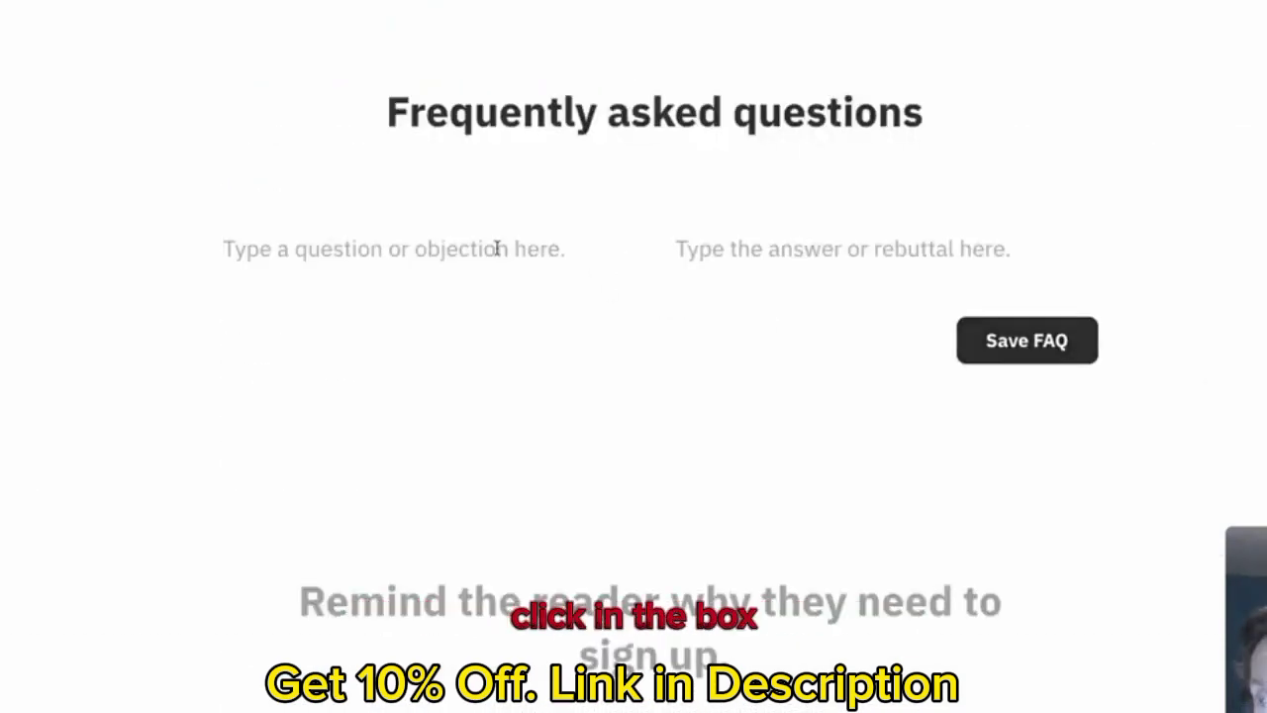
type("Why pay more for code/")
key("ctrl+shift+Left")
key("ctrl+shift+Left")
key("ctrl+shift+Left")
key("ctrl+shift+Left")
type("use ")
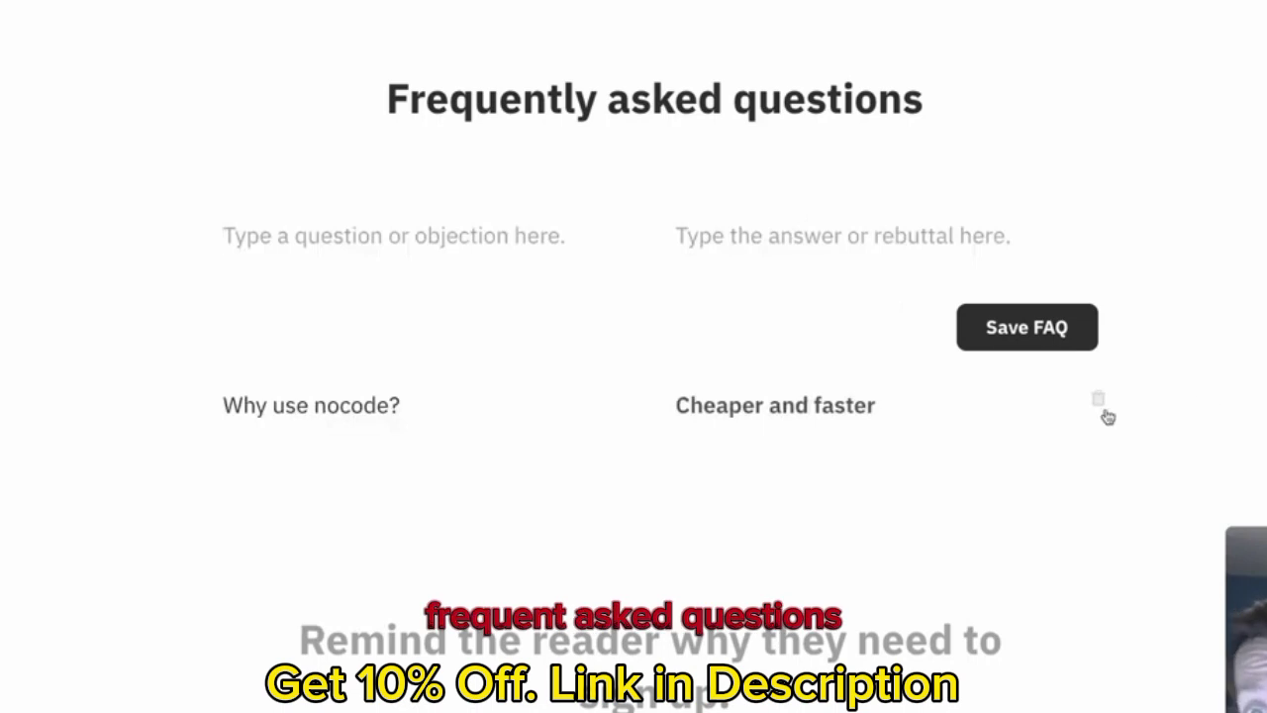
Give the closing sign-up section the heading "Please sign up for more info" and the call-to-action "sign up"
scroll(1160, 359, "down", 6)
scroll(1098, 357, "up", 5)
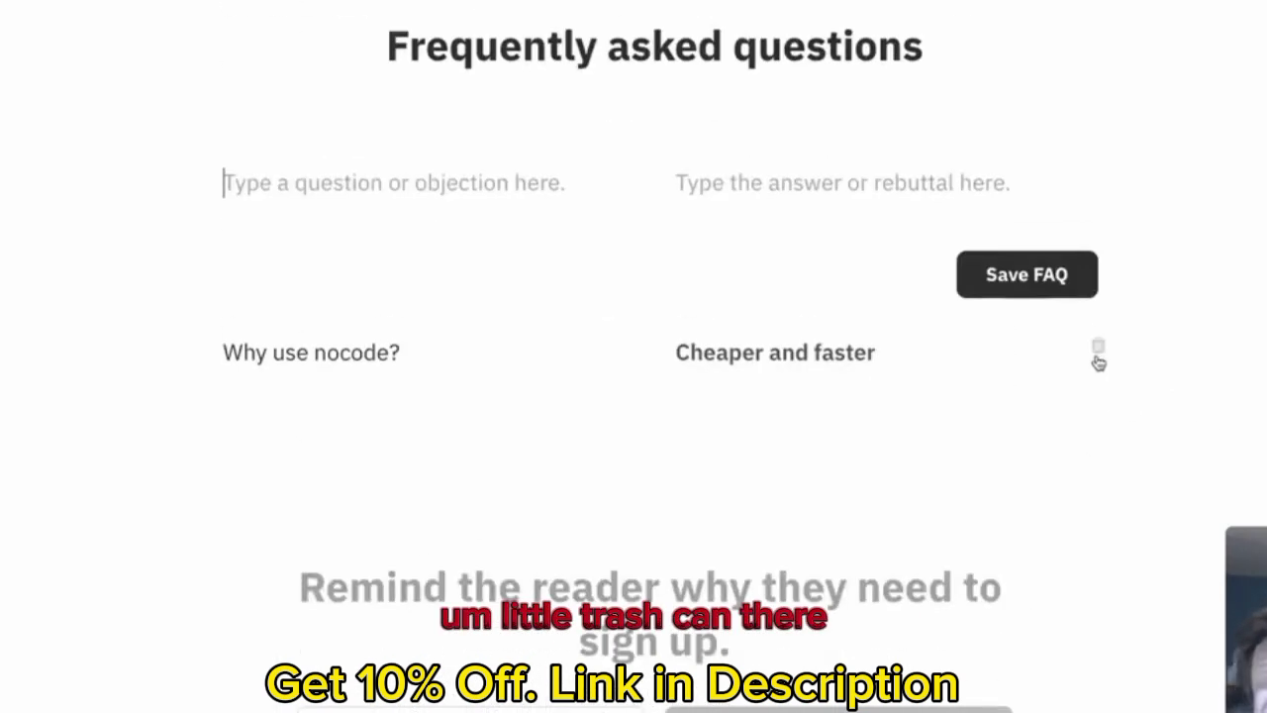
scroll(1129, 362, "down", 1)
type("Please sign up fopr")
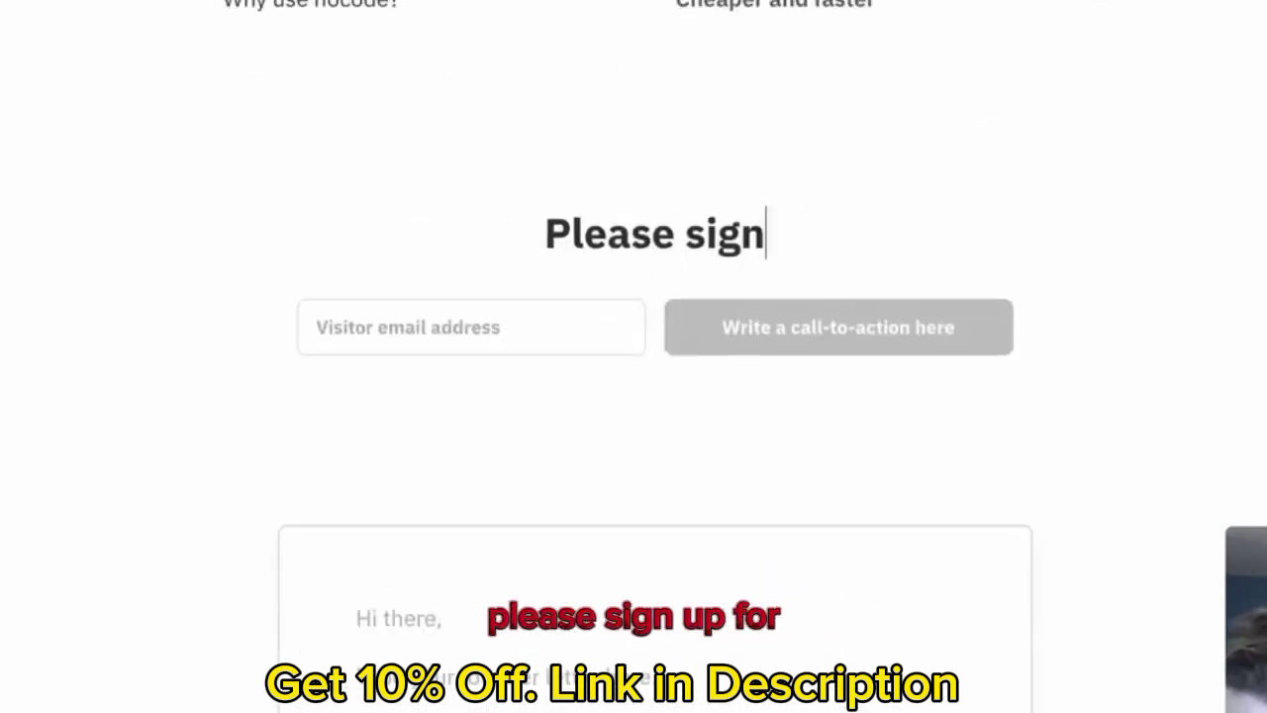
key("BackSpace")
key("BackSpace")
type("r more info")
left_click(838, 327)
type("sign up")
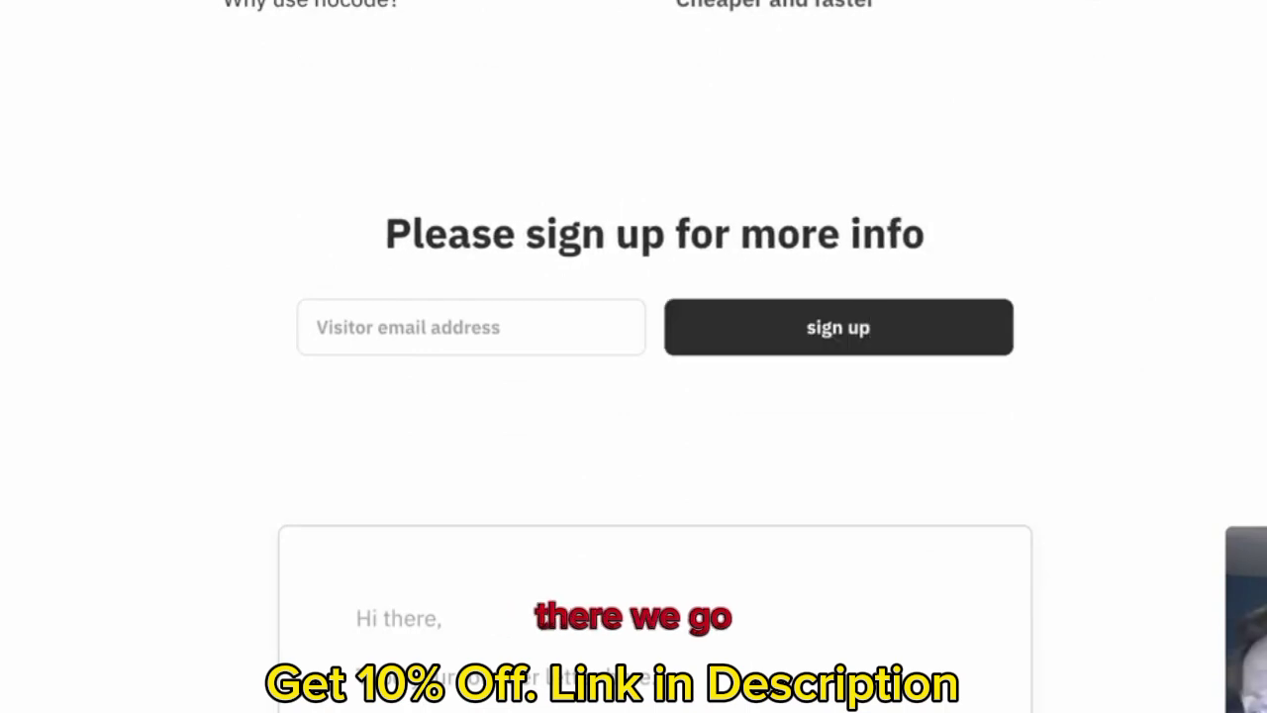
Examine the founder letter placeholder with its writing guidance, and review the page back up to the hero section
scroll(555, 523, "down", 2)
left_click(778, 475)
scroll(778, 475, "down", 3)
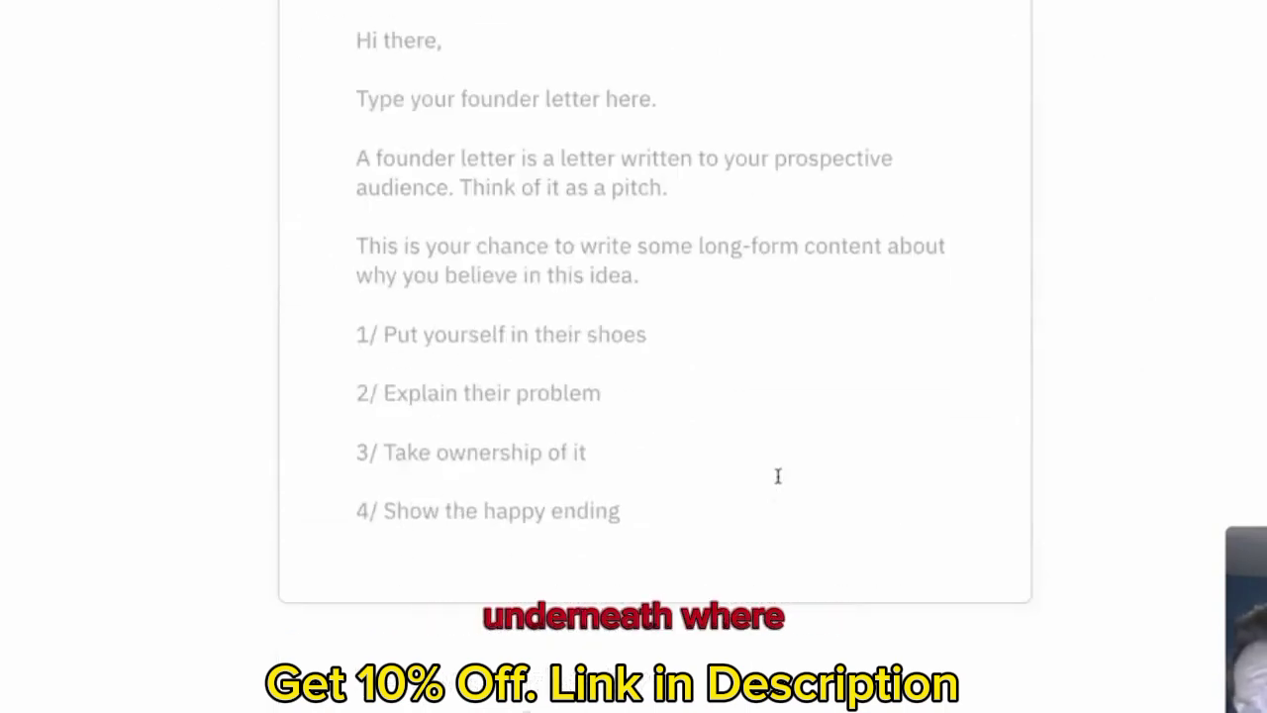
scroll(815, 475, "up", 20)
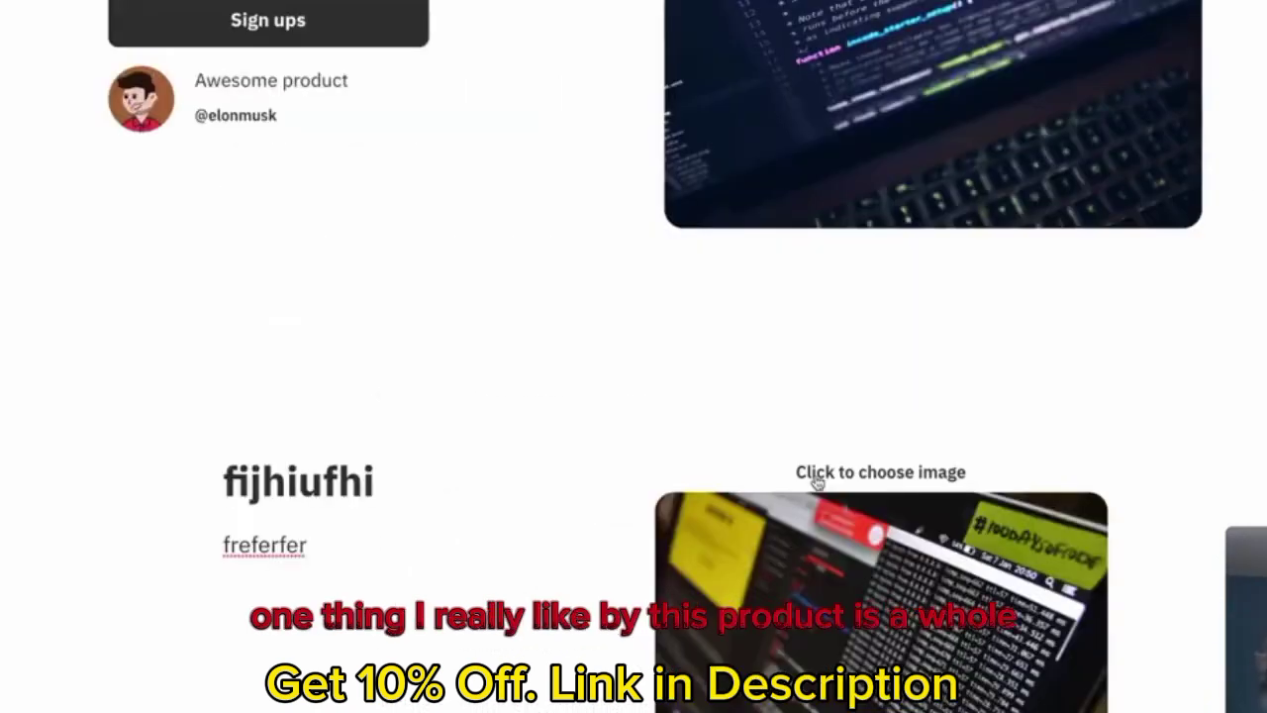
scroll(816, 480, "up", 3)
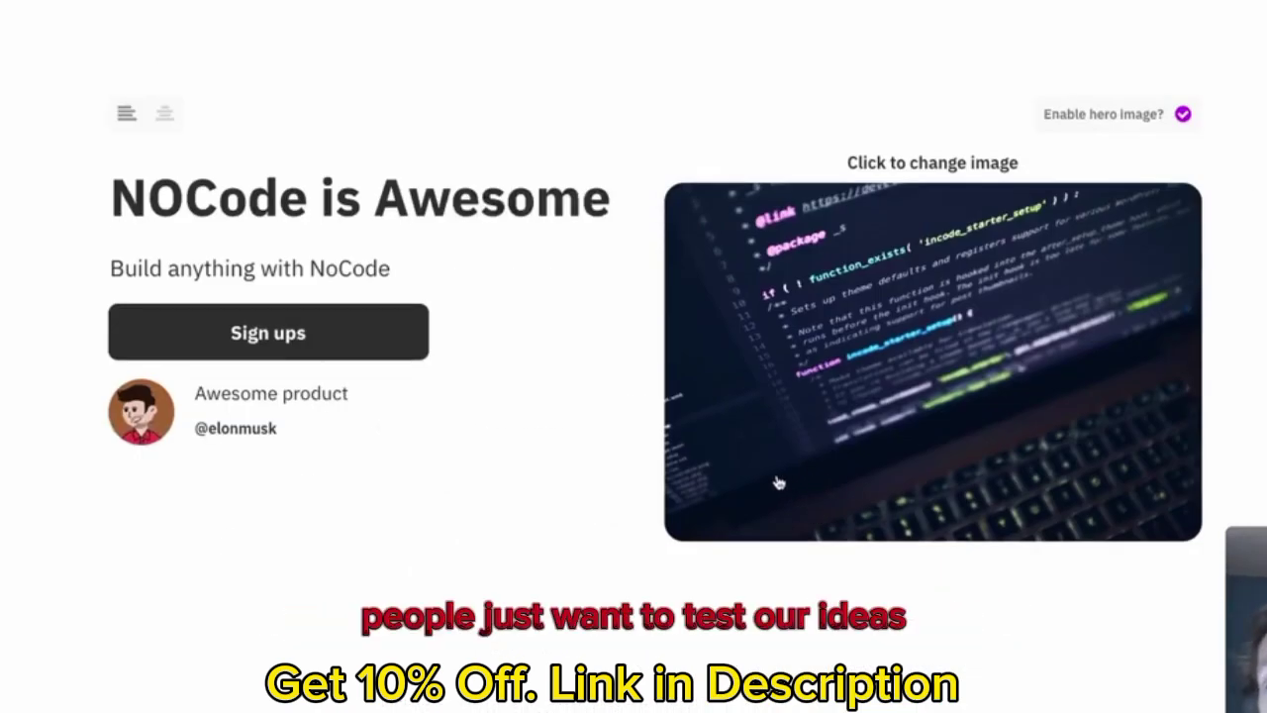
scroll(777, 479, "down", 1)
scroll(783, 464, "up", 1)
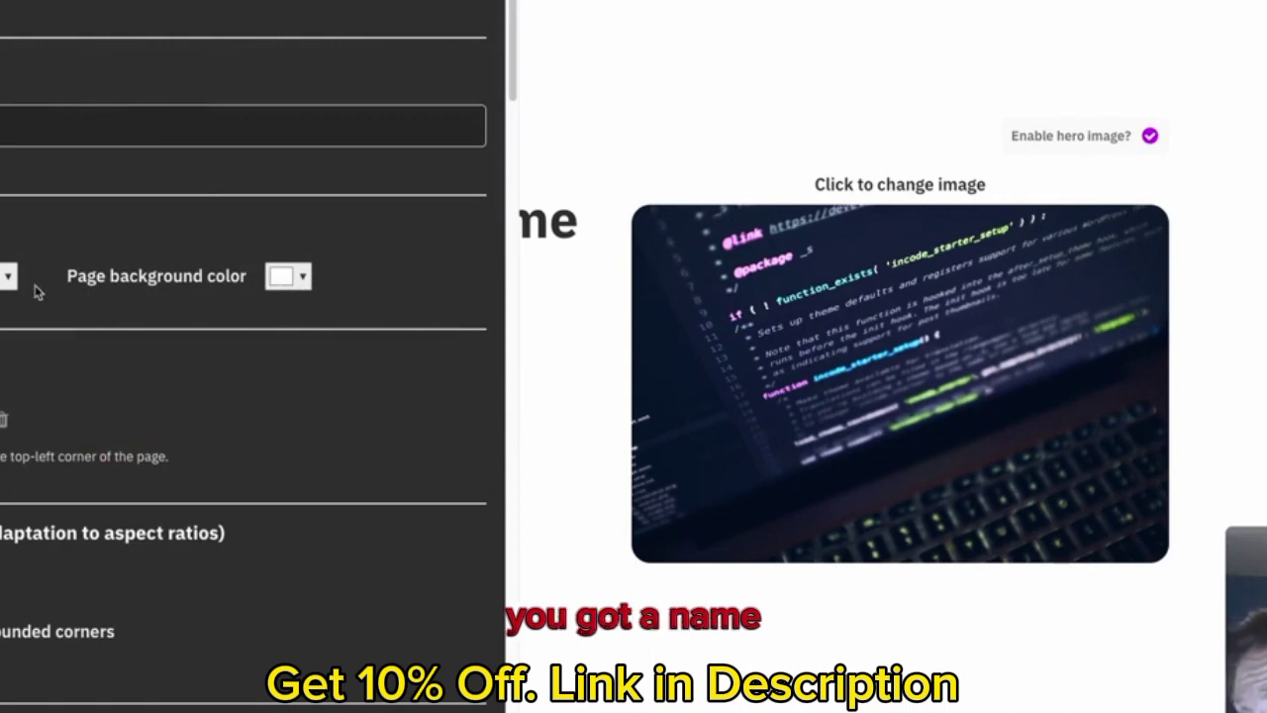
Set the page's heading color to purple #9816f8
left_click(9, 277)
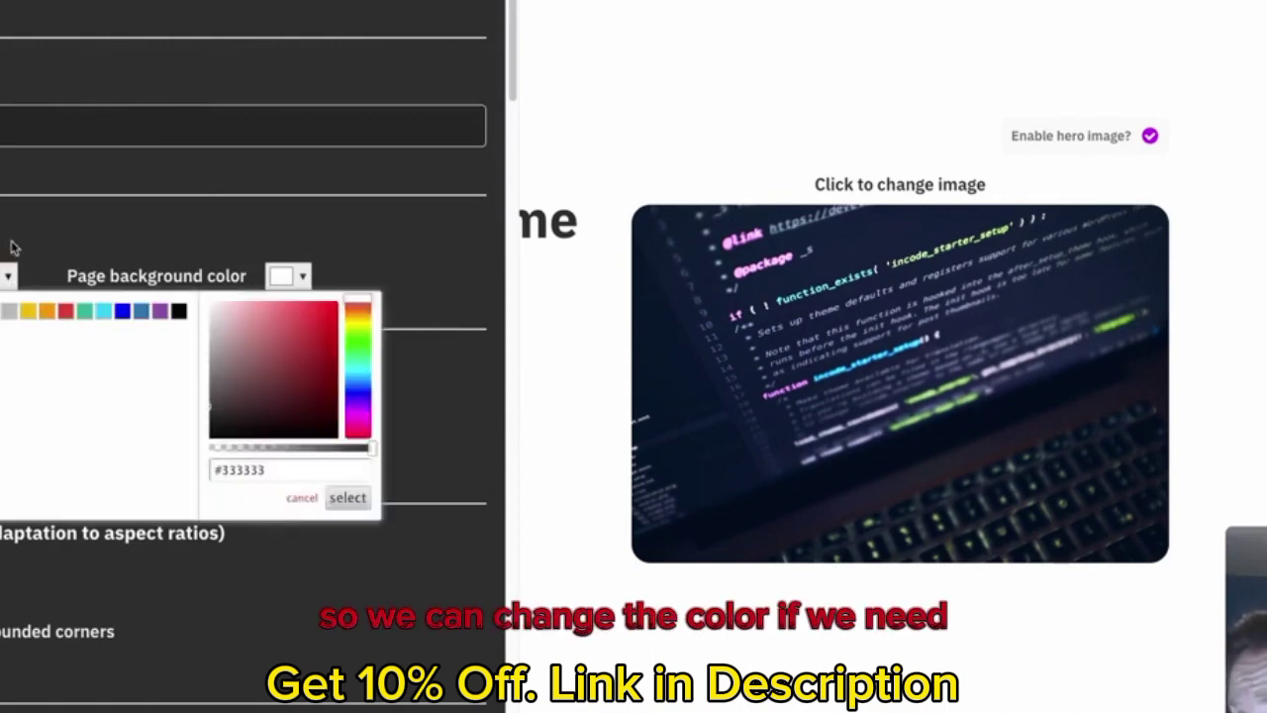
left_click(160, 311)
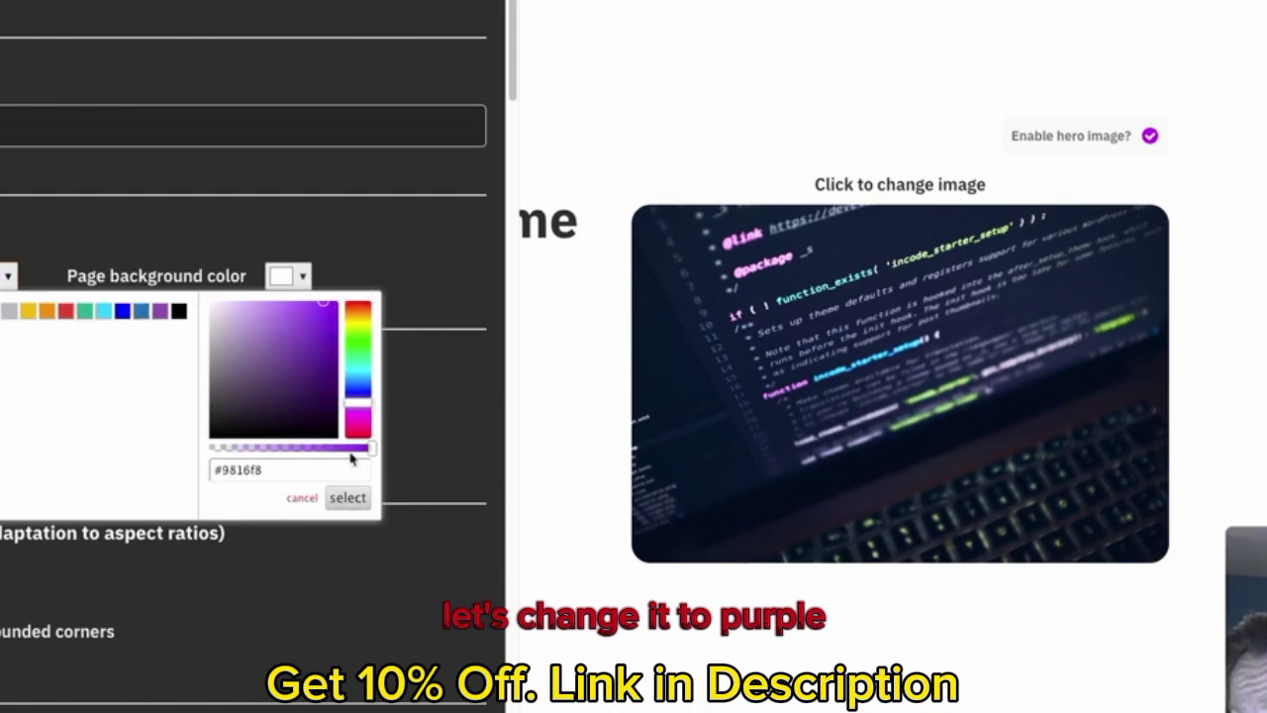
left_click(347, 497)
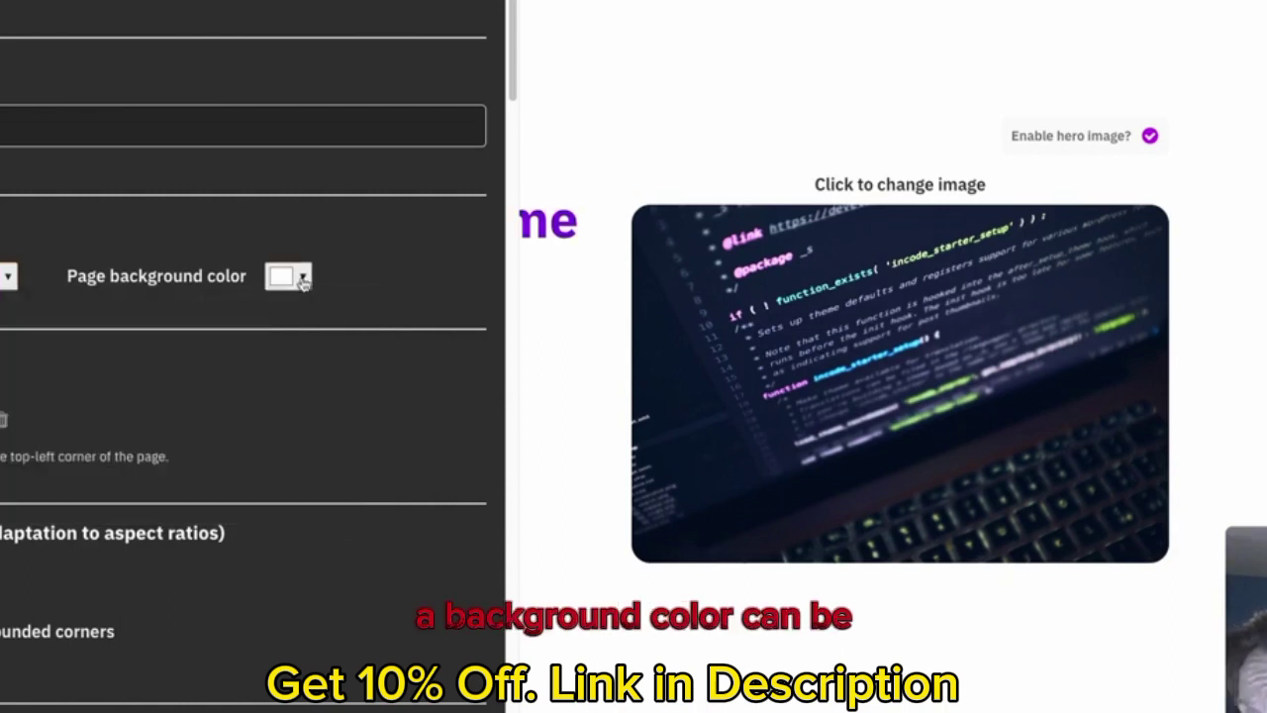
Try the light grey #bdc3c7 as page background color and restore white
left_click(303, 279)
left_click(307, 313)
left_click(297, 278)
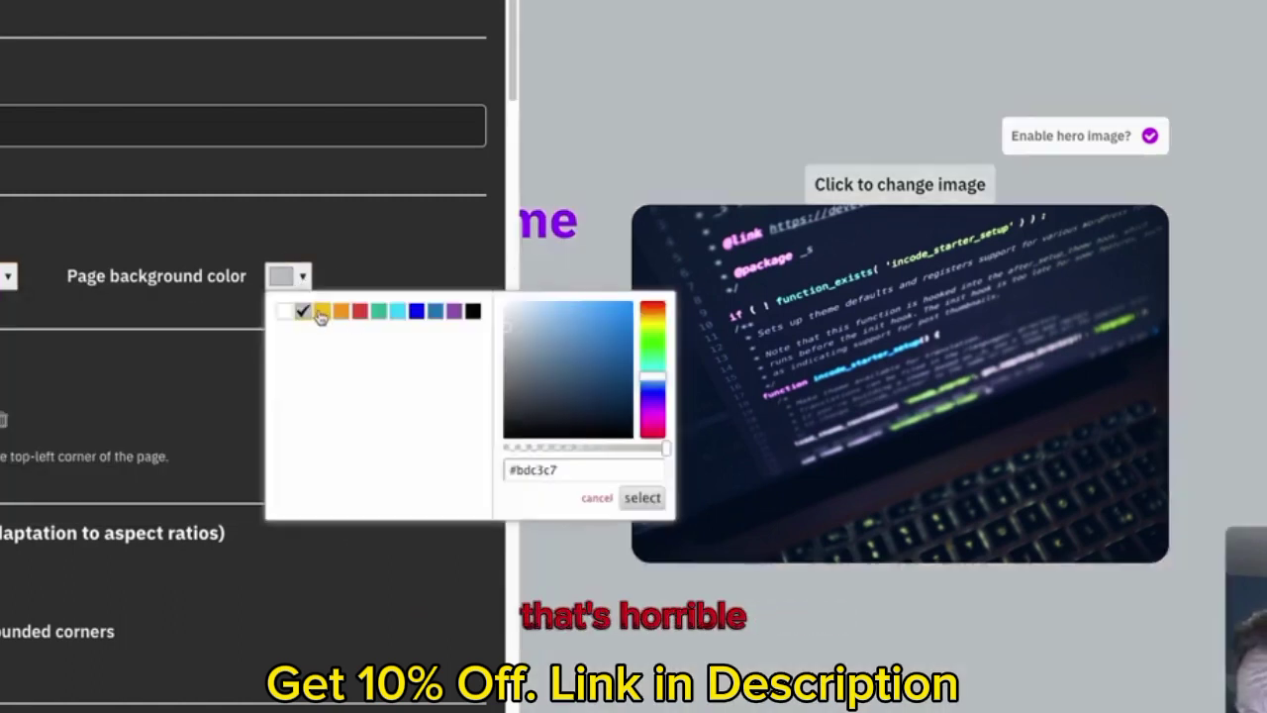
left_click(284, 312)
Apply the Boxes design style to the page and review the feature sections with it
scroll(275, 326, "down", 1)
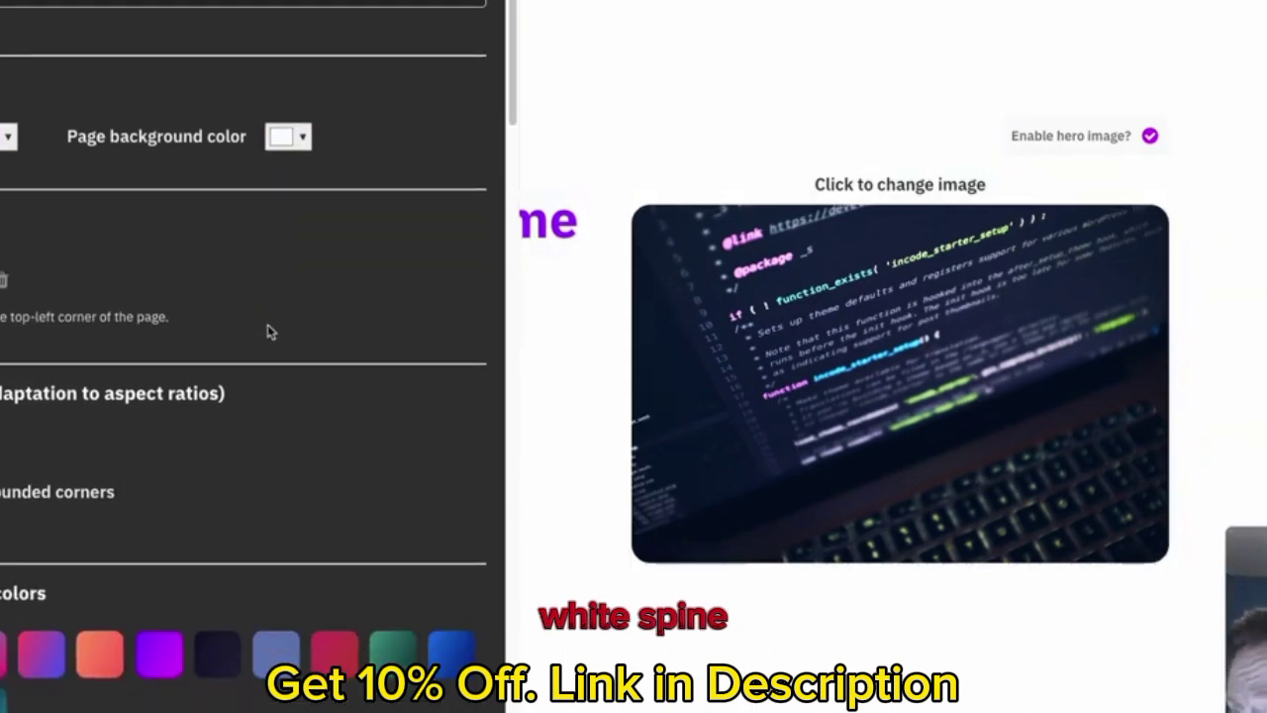
scroll(313, 364, "down", 1)
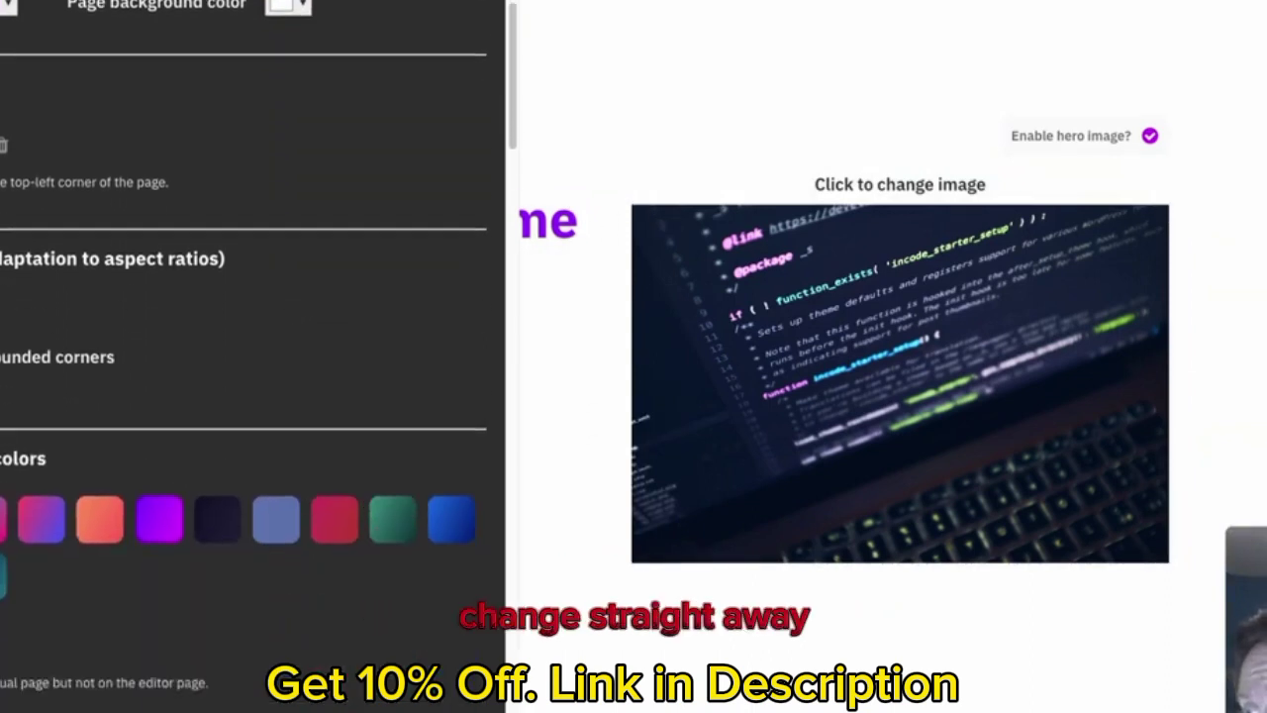
scroll(316, 303, "down", 2)
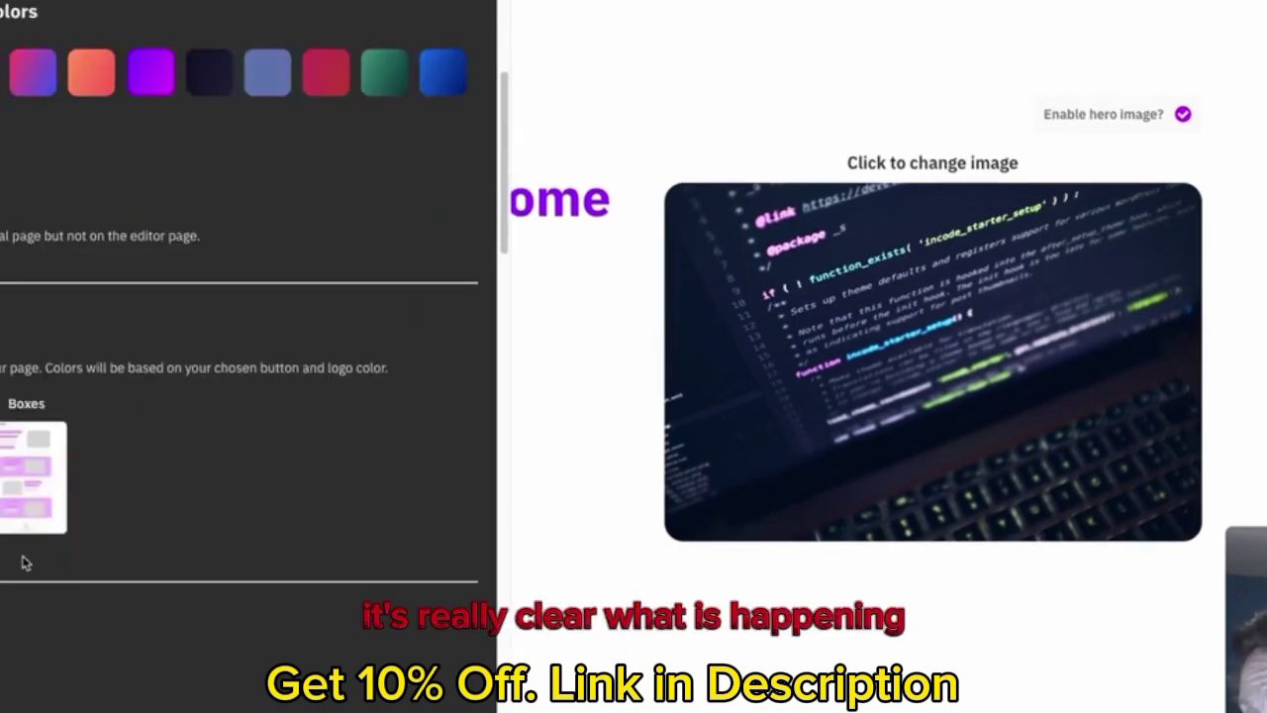
left_click(41, 452)
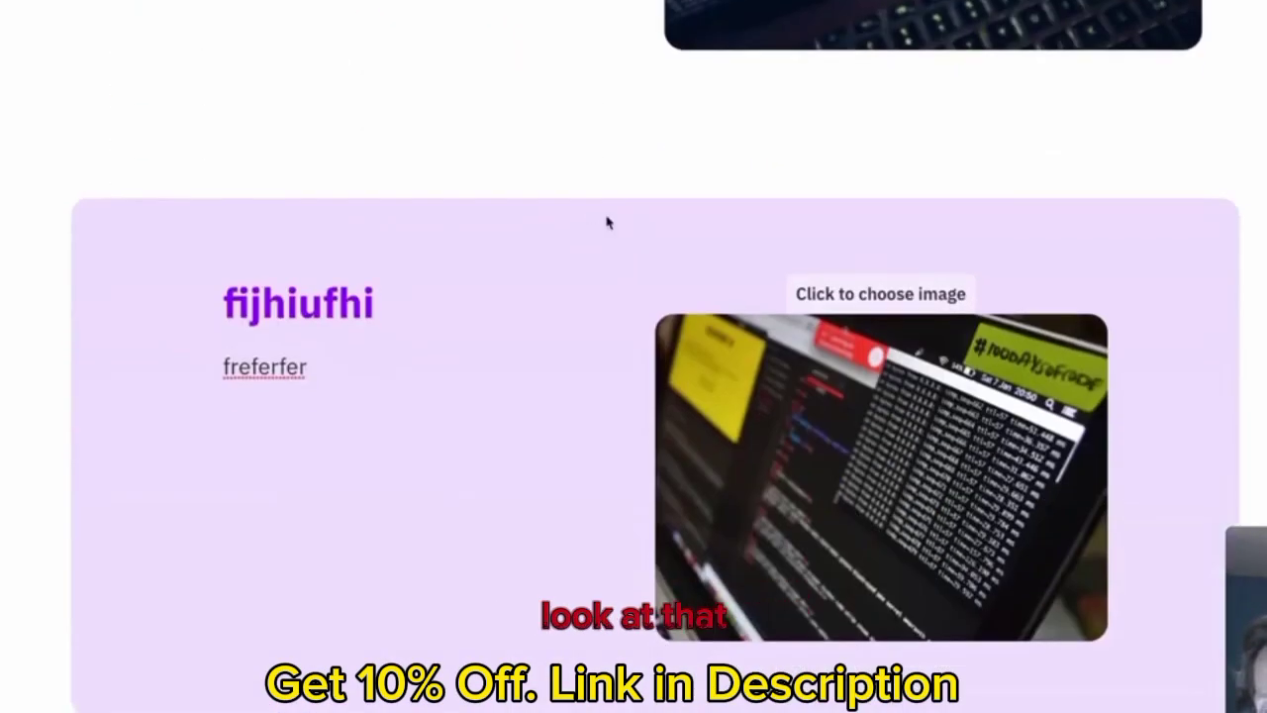
scroll(608, 222, "down", 10)
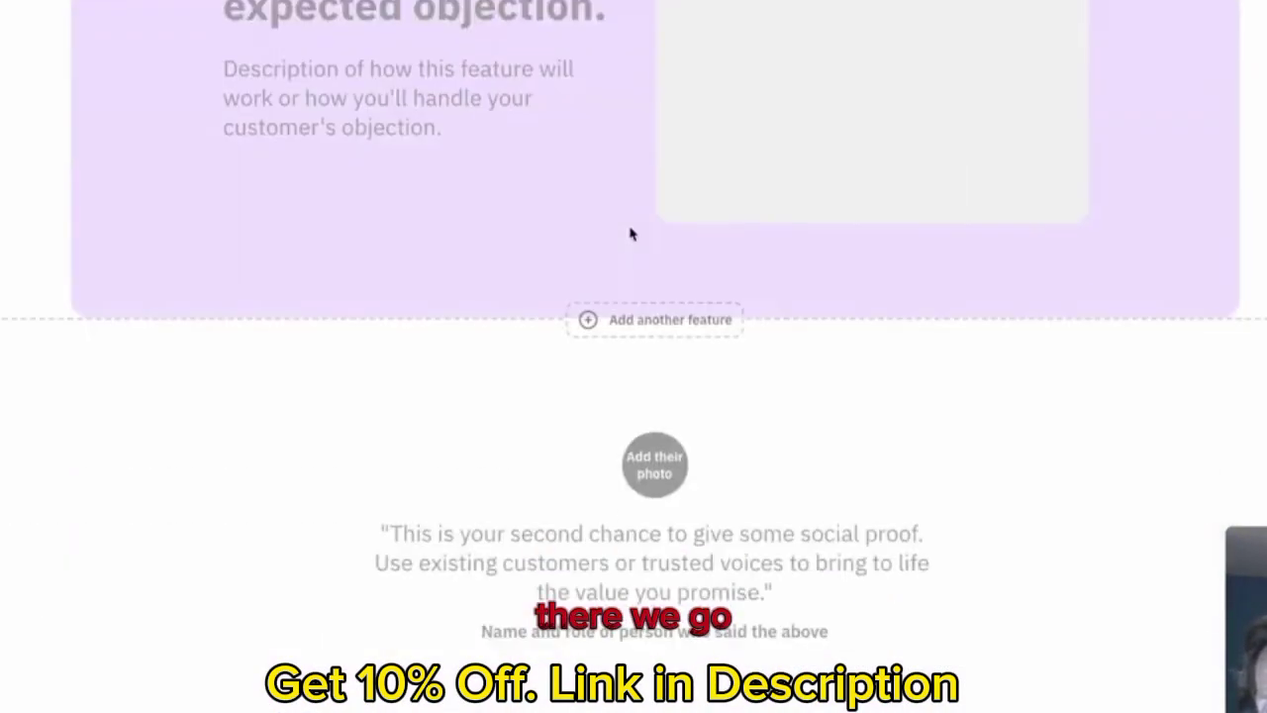
scroll(630, 232, "down", 10)
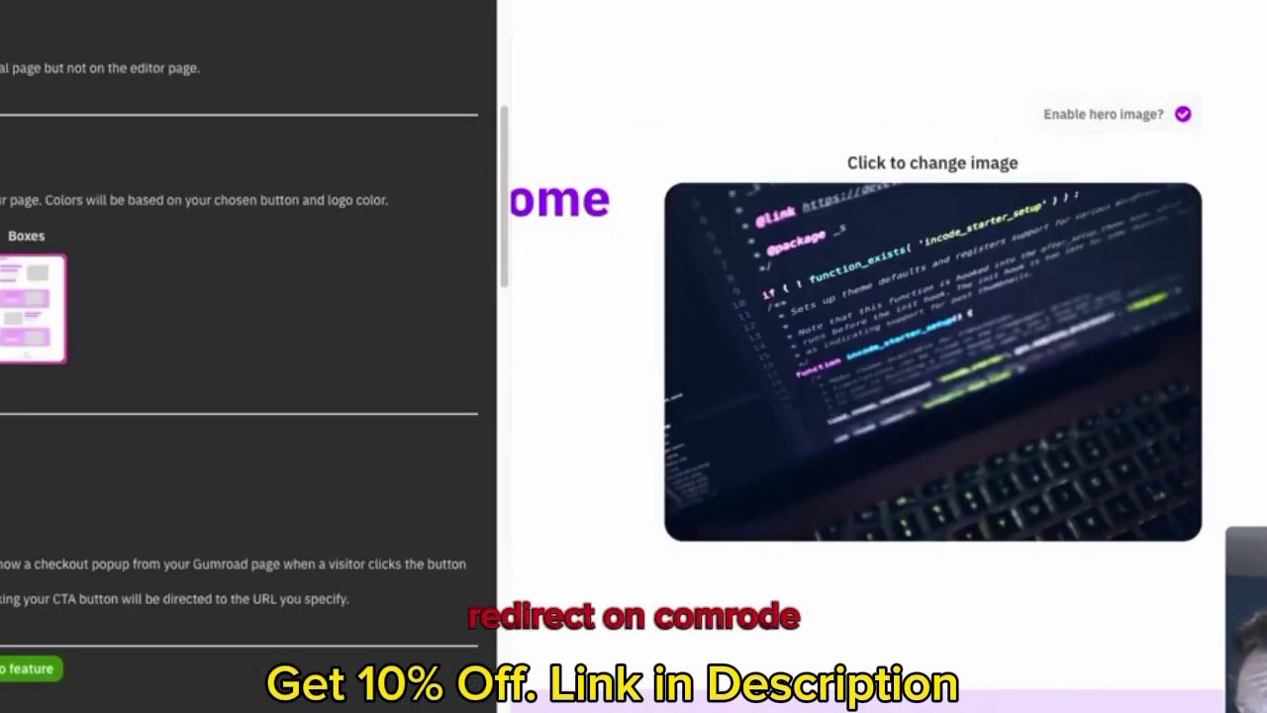
Examine the remaining page settings, from checkout redirect and API integration to custom domain, after-signup questions and the conversation starter email
scroll(136, 483, "down", 3)
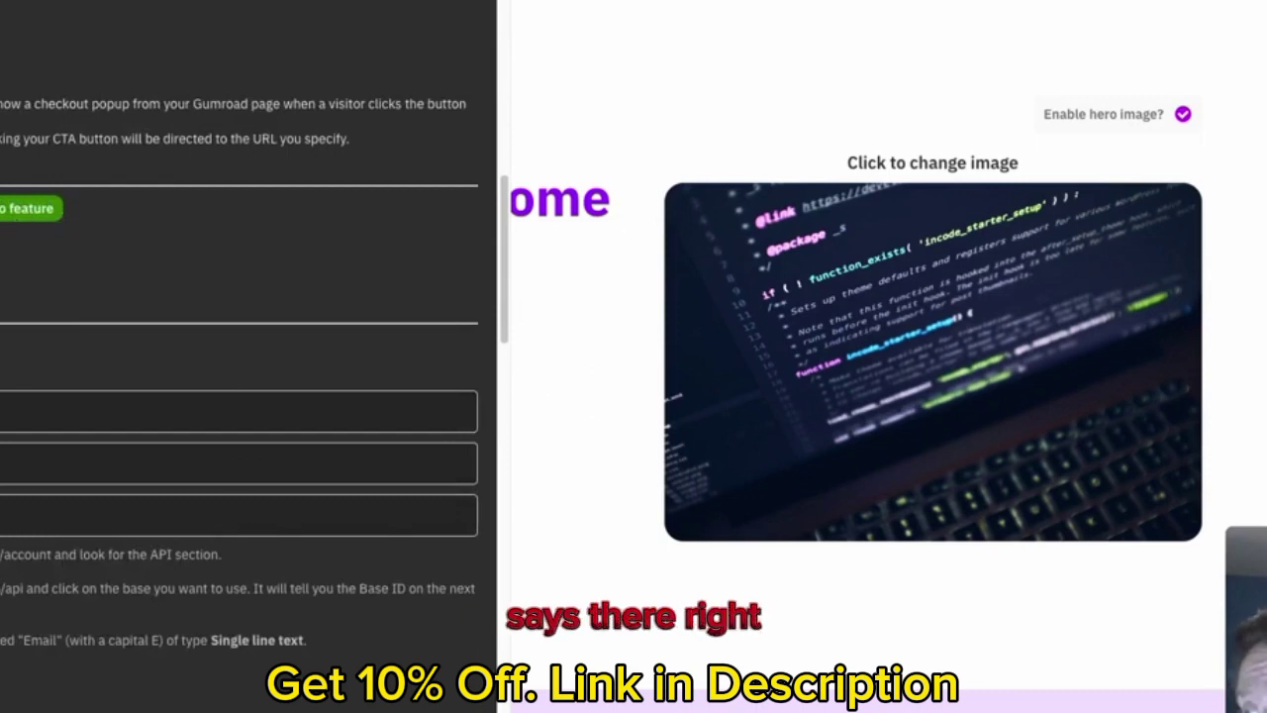
scroll(350, 382, "down", 2)
scroll(351, 382, "up", 1)
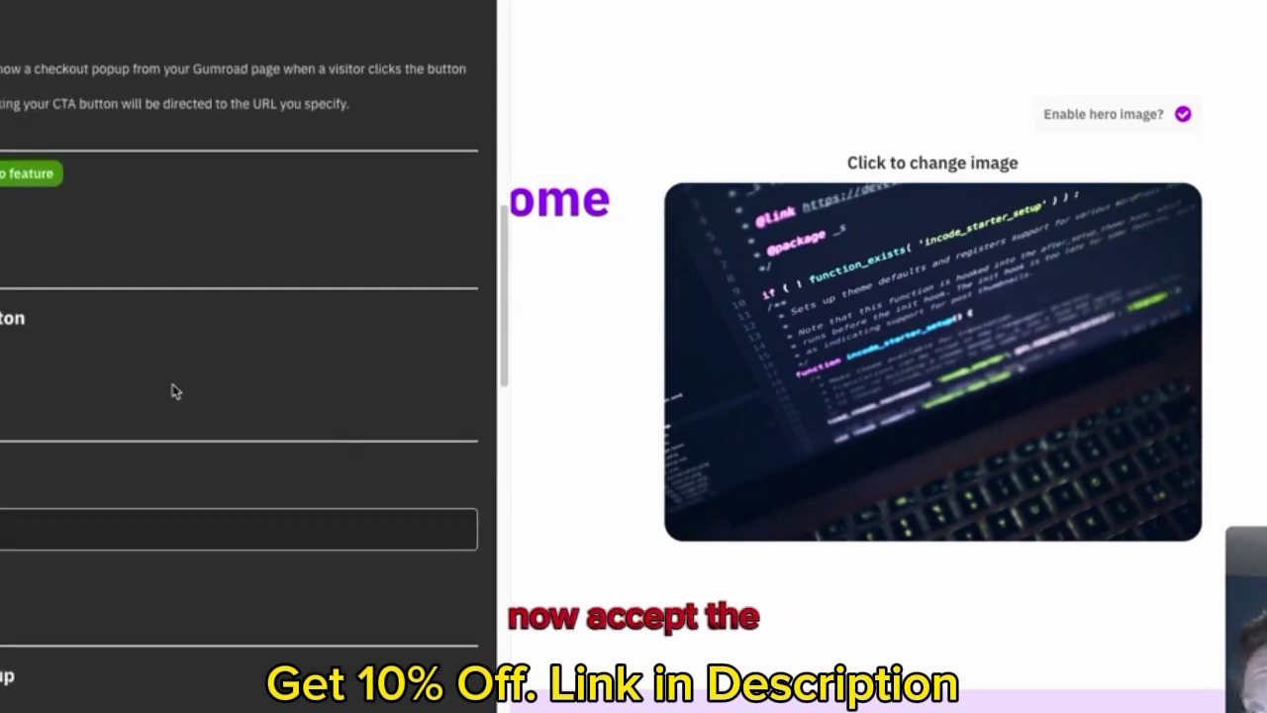
scroll(453, 362, "down", 5)
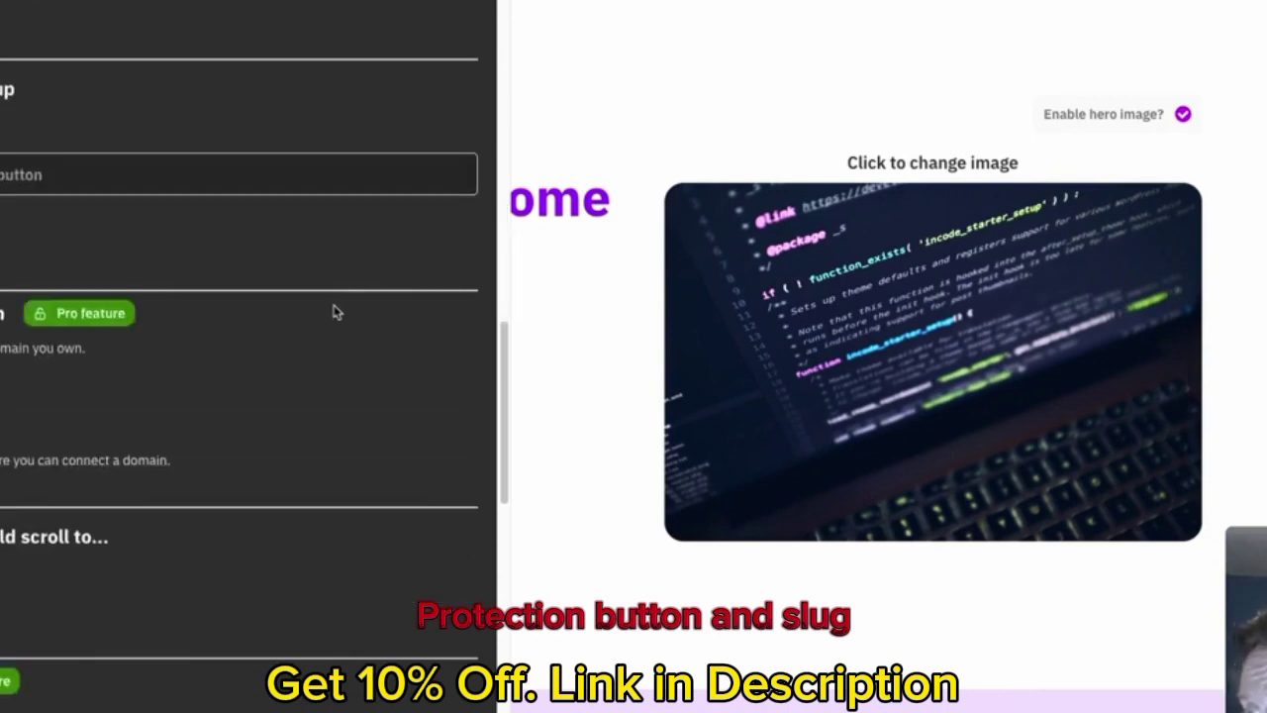
scroll(351, 315, "down", 5)
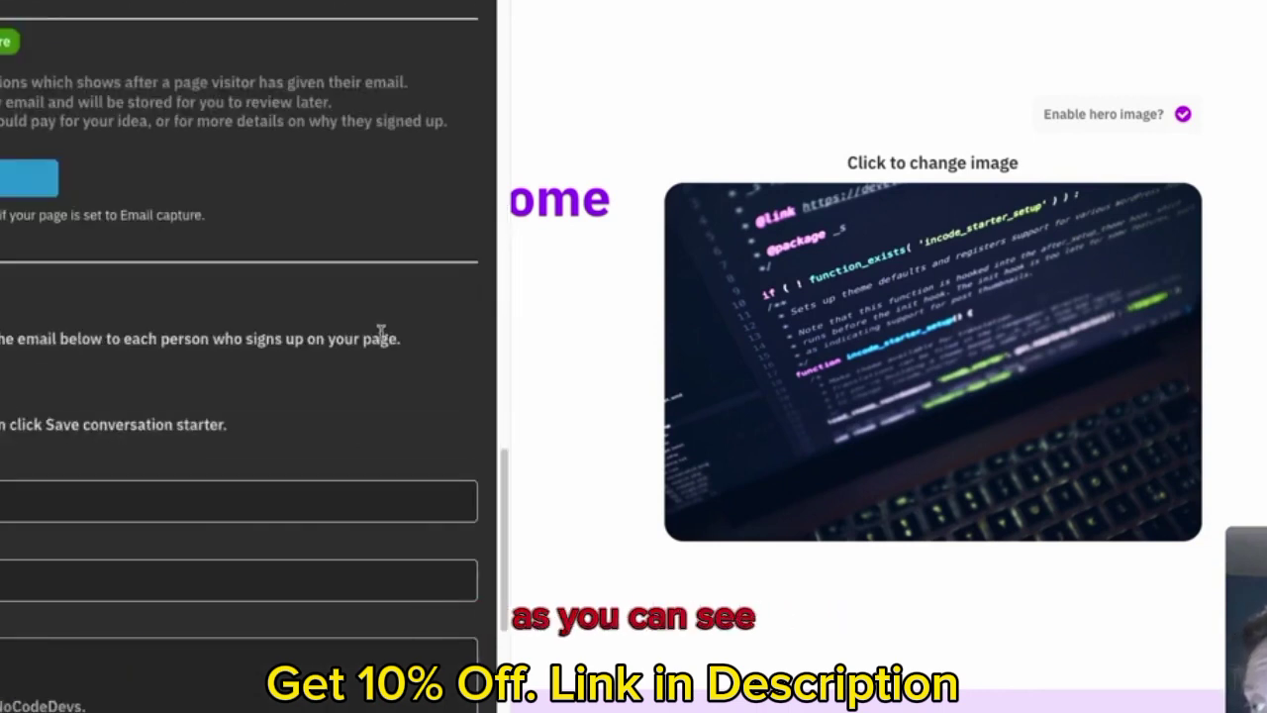
scroll(382, 333, "down", 1)
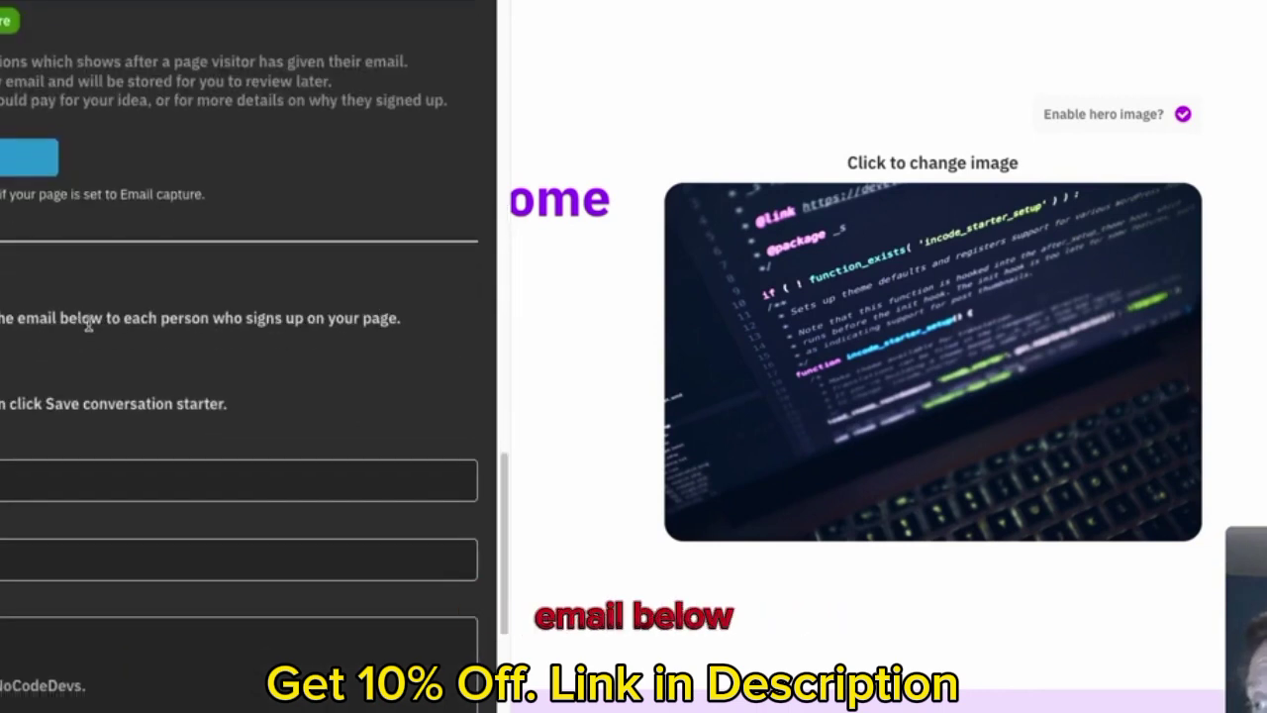
scroll(384, 360, "down", 1)
scroll(383, 358, "down", 3)
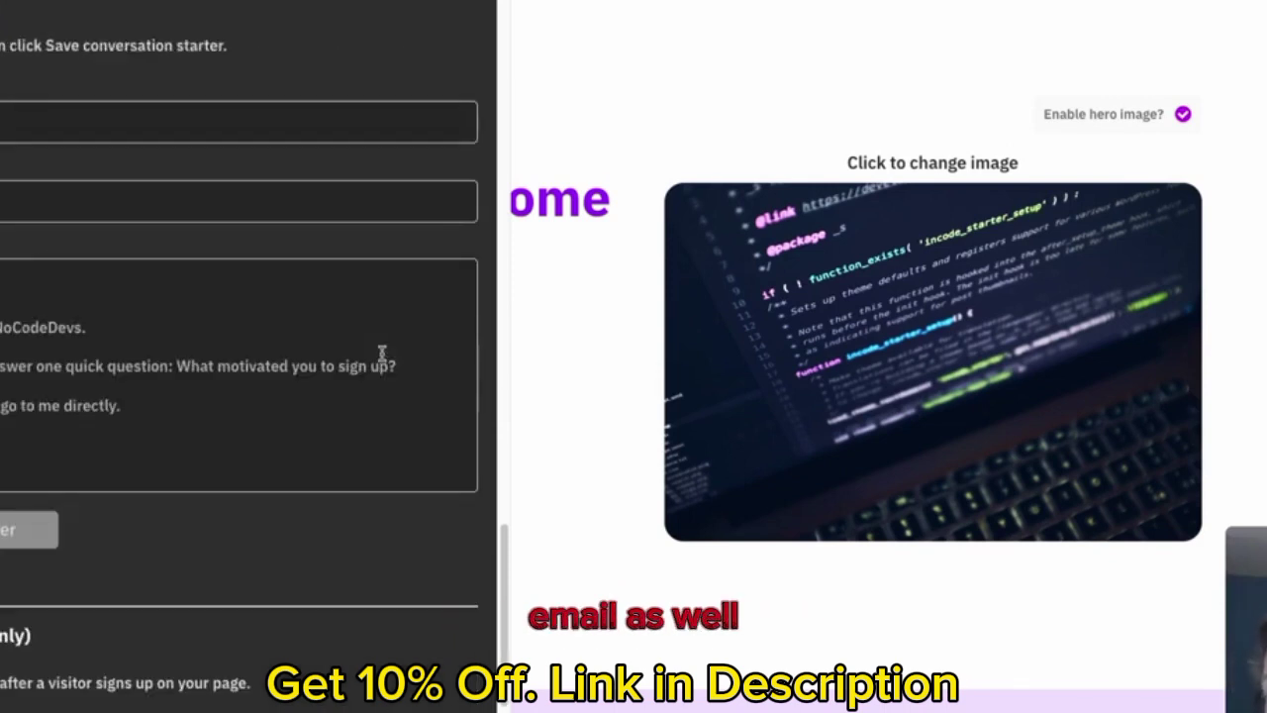
scroll(376, 362, "up", 1)
scroll(305, 359, "down", 1)
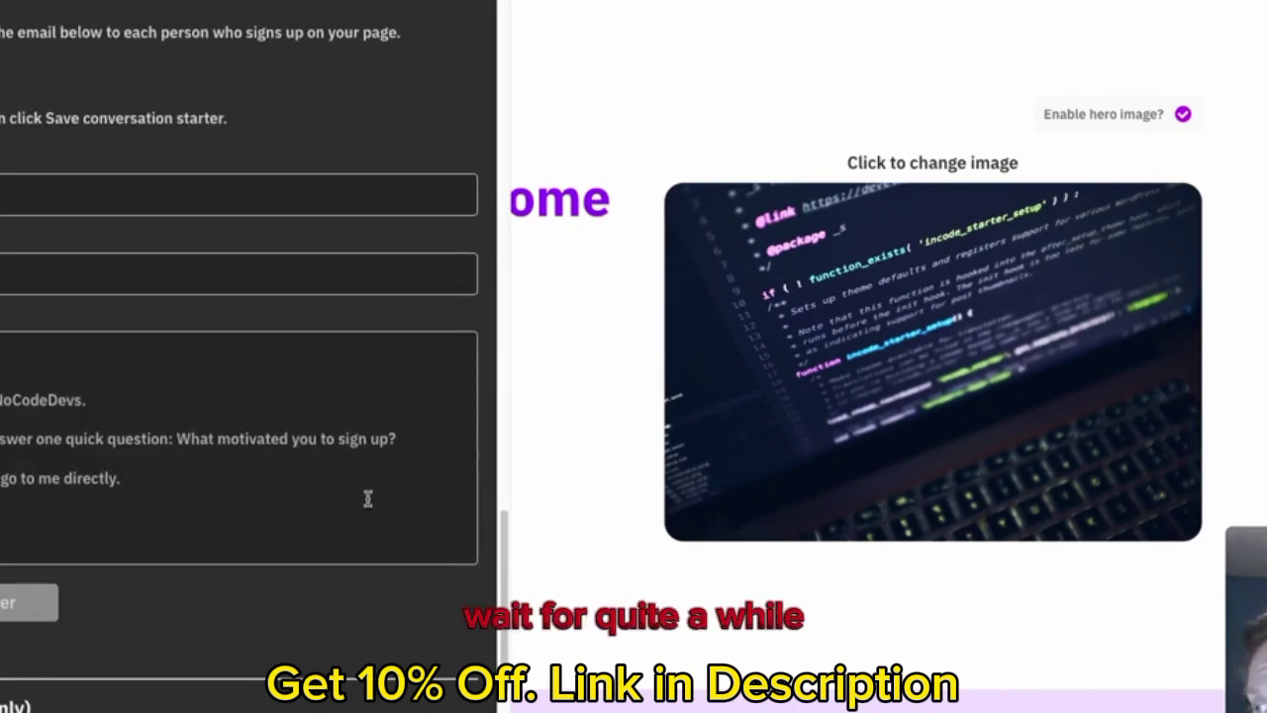
scroll(365, 498, "down", 3)
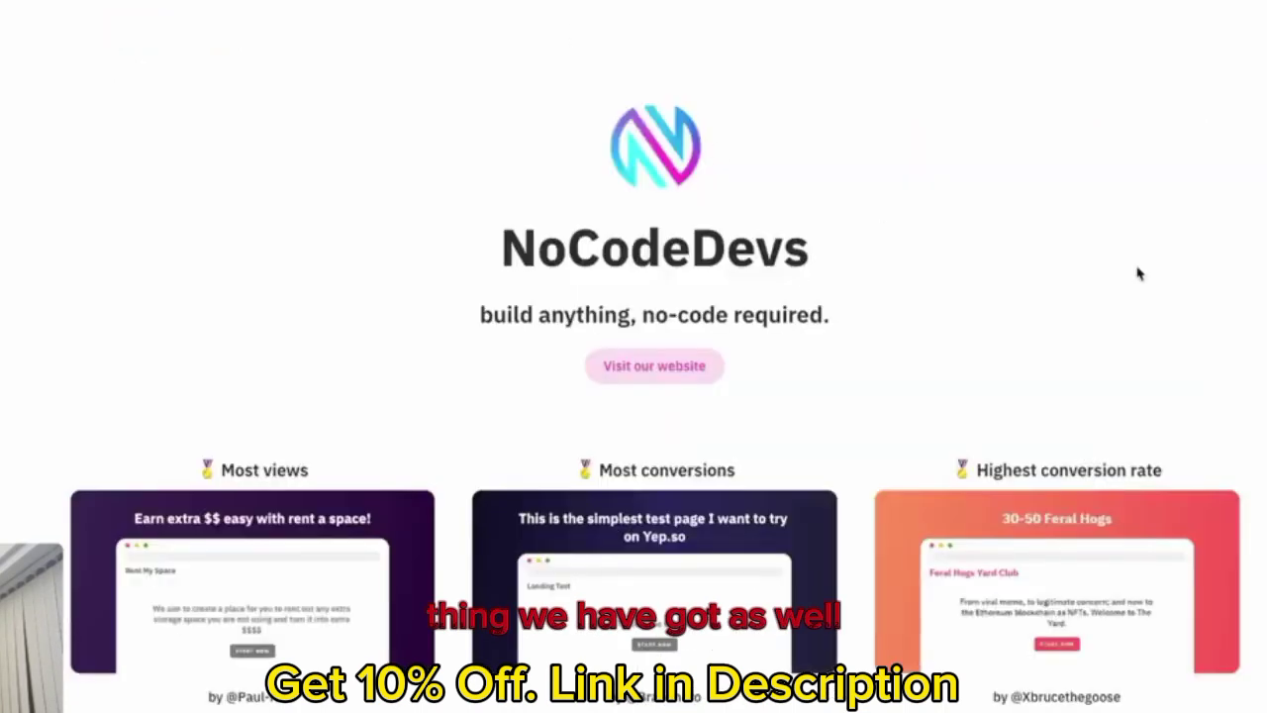
Look through the NoCodeDevs community page with its top-ranked landing pages and leaderboard
scroll(1168, 297, "down", 15)
scroll(1168, 294, "up", 15)
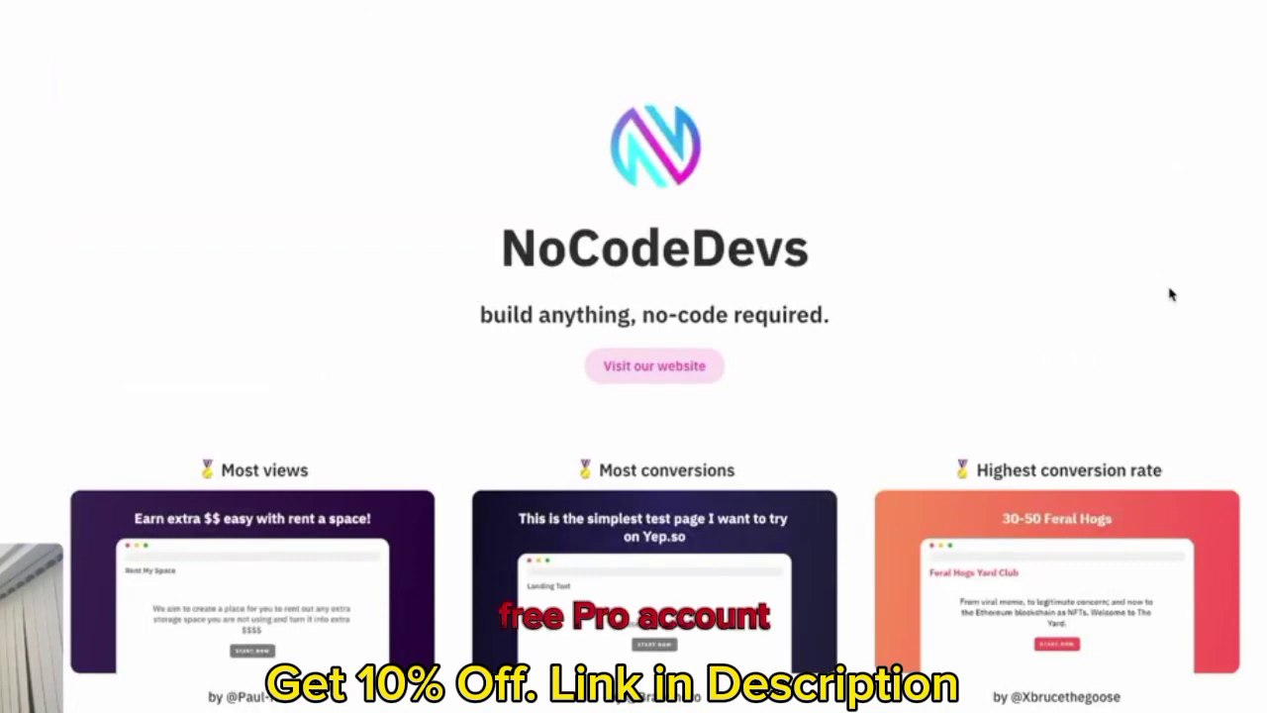
scroll(1170, 294, "down", 3)
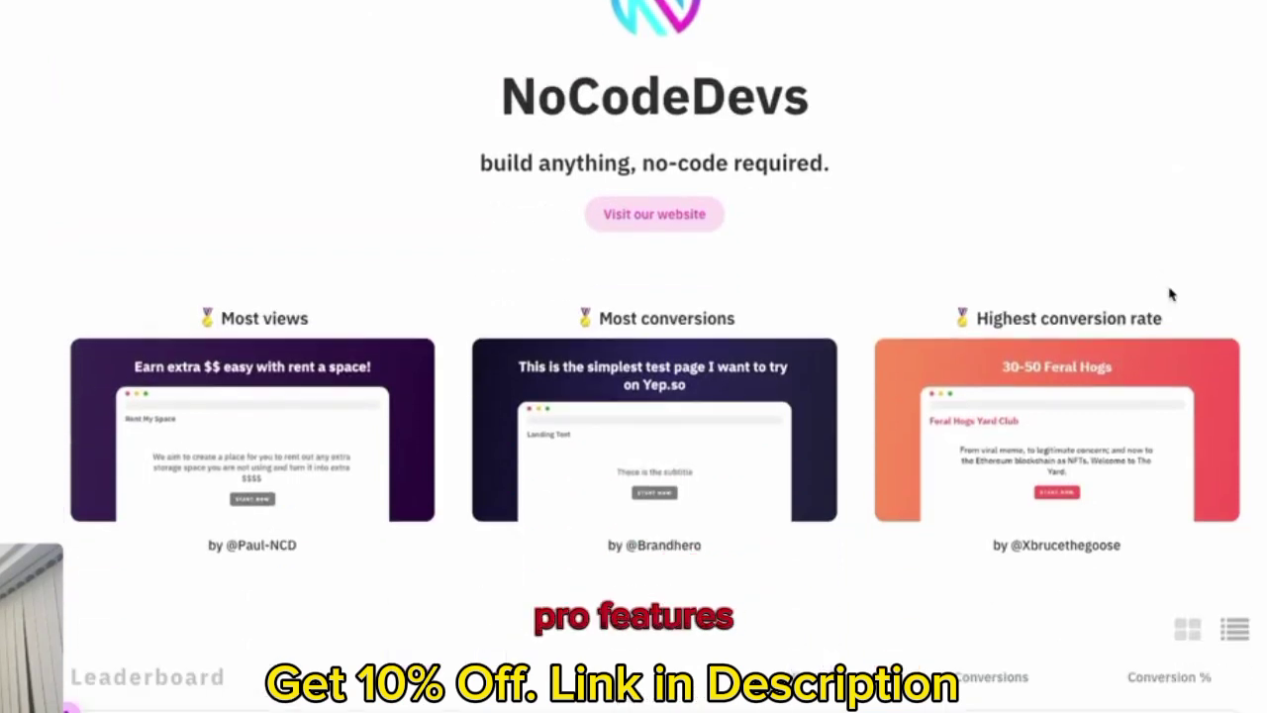